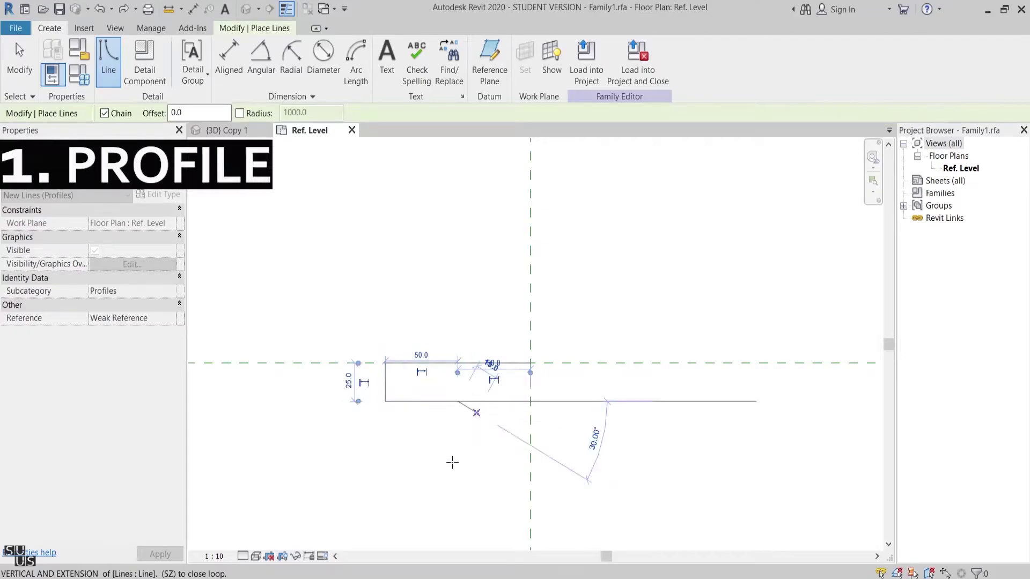
Draw the profile's 75 mm vertical line down from the short ledge, followed by a horizontal line ending flush with the profile's outer edge.
type("75")
key("Return")
middle_click_drag(460, 491, 466, 386)
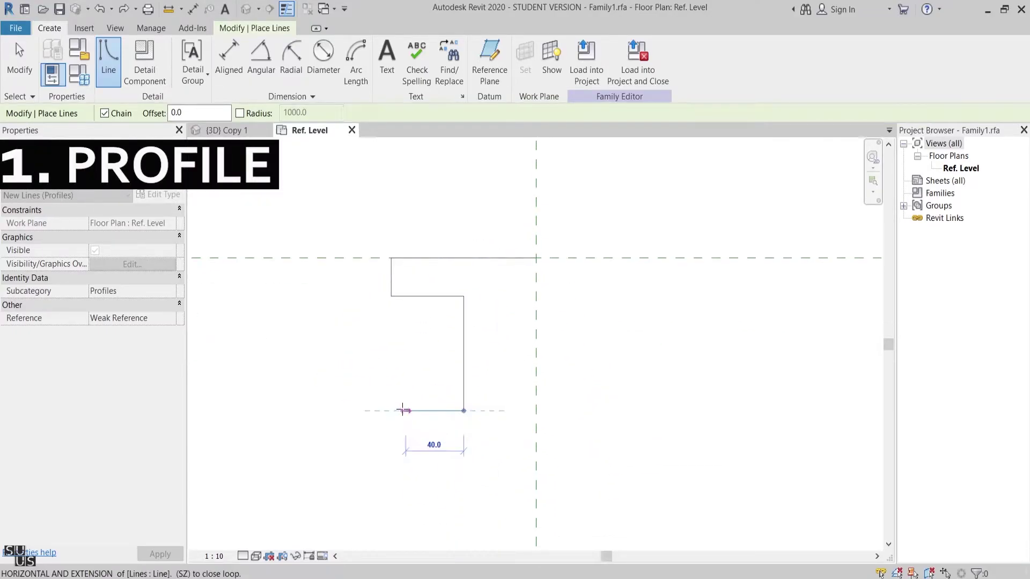
left_click(391, 410)
key("Escape")
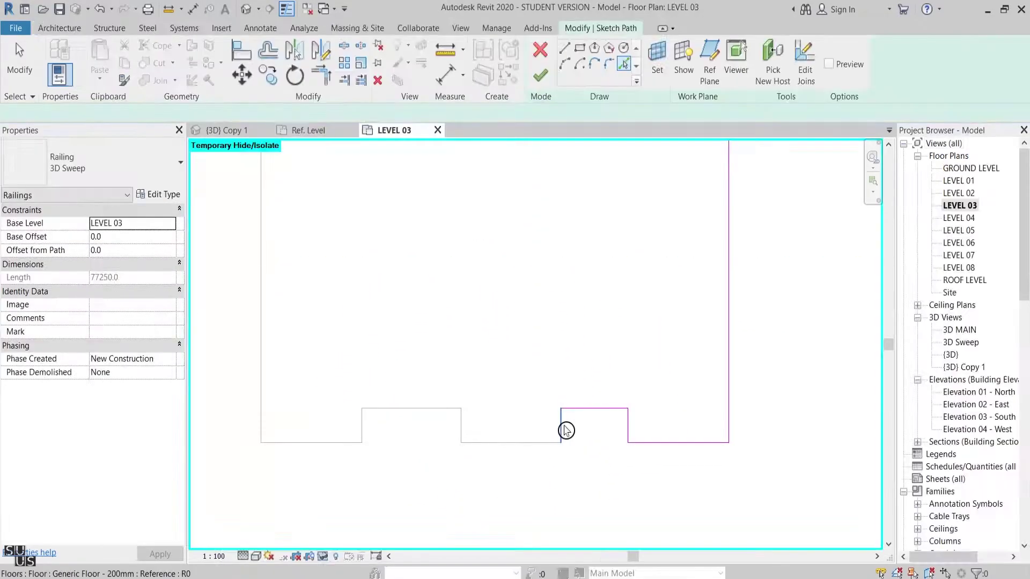
Pick the remaining floor edges along the stepped front and the far side of the slab as the 3D Sweep railing path.
left_click(530, 442)
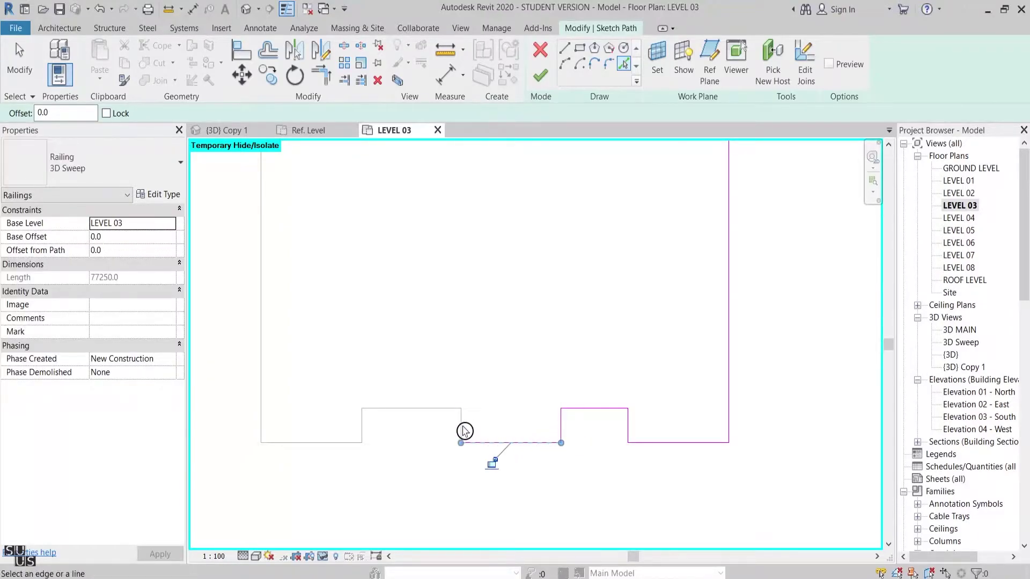
left_click(461, 425)
left_click(406, 410)
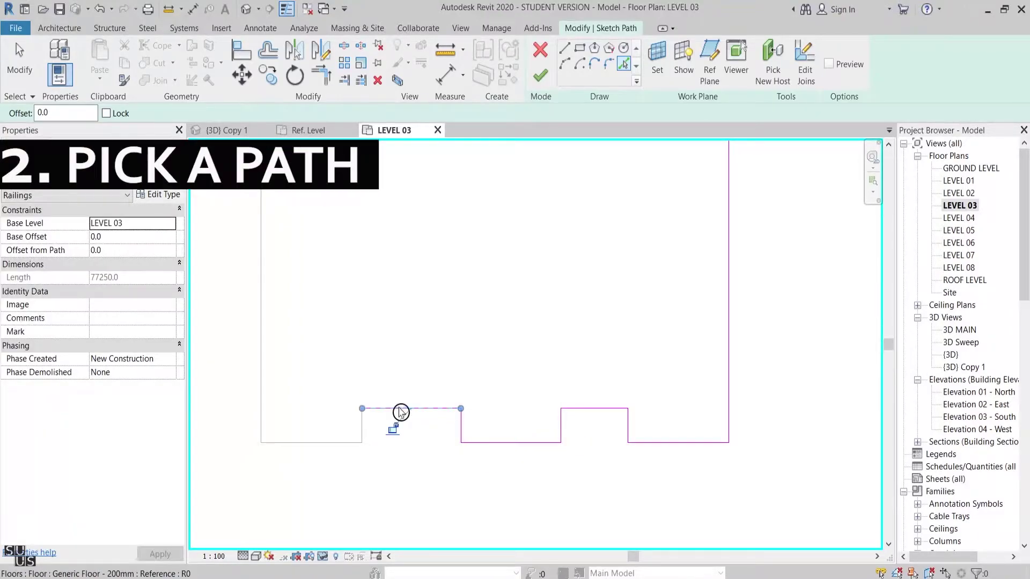
left_click(362, 427)
left_click(321, 443)
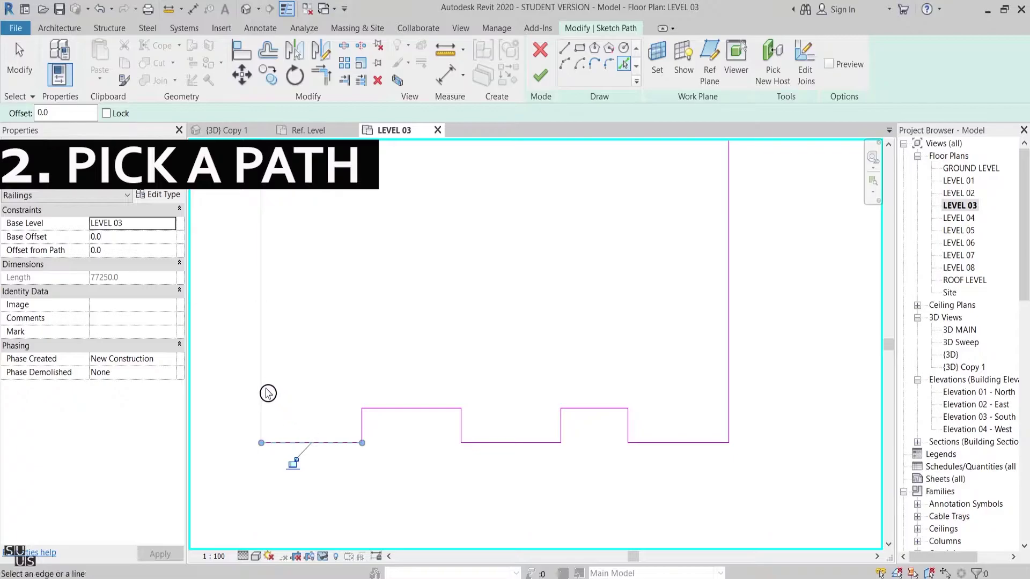
left_click(266, 393)
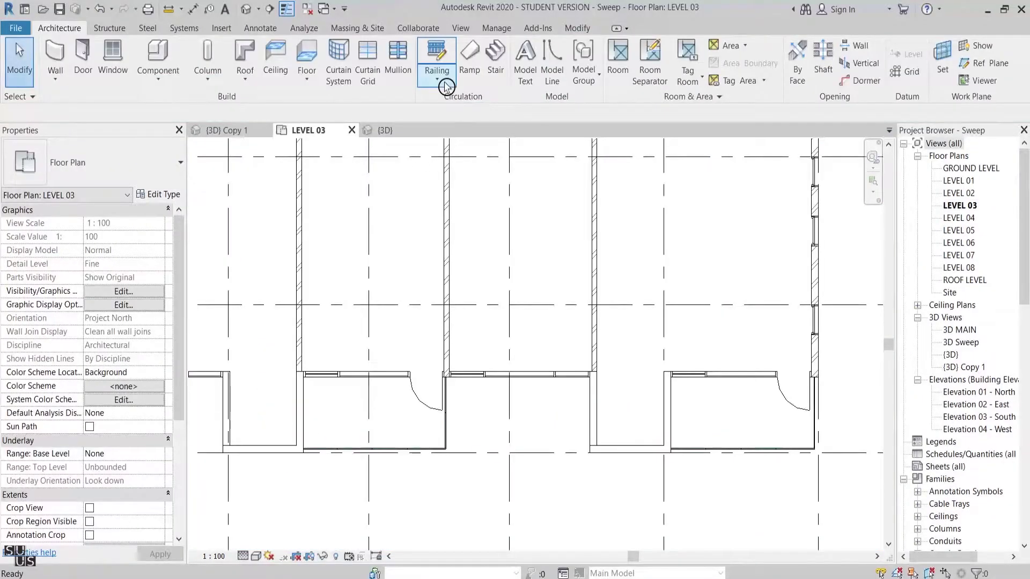
Start a railing by sketching its path on LEVEL 03 and duplicate the 900mm Pipe type as "3D Sweep".
left_click(445, 86)
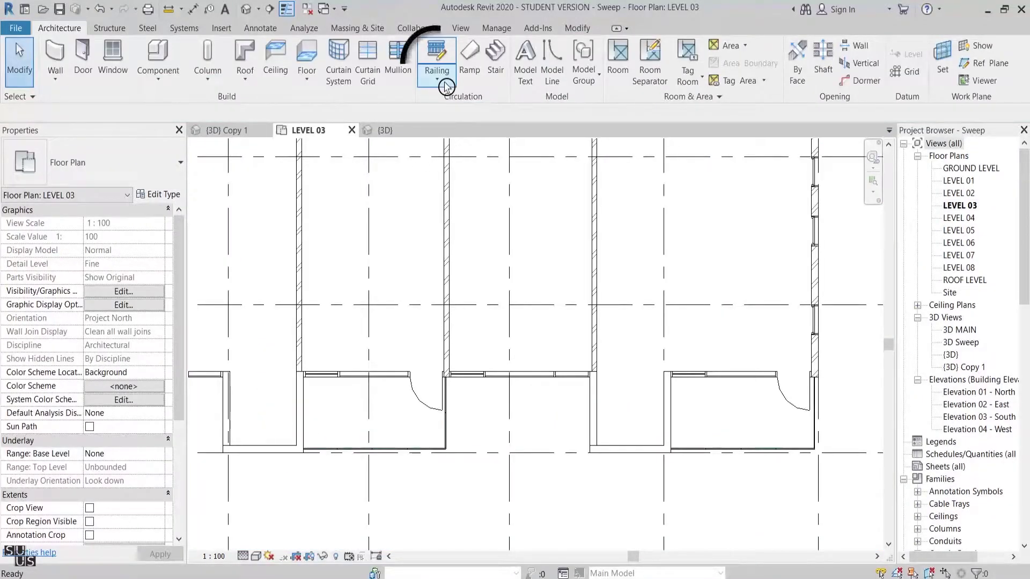
left_click(445, 85)
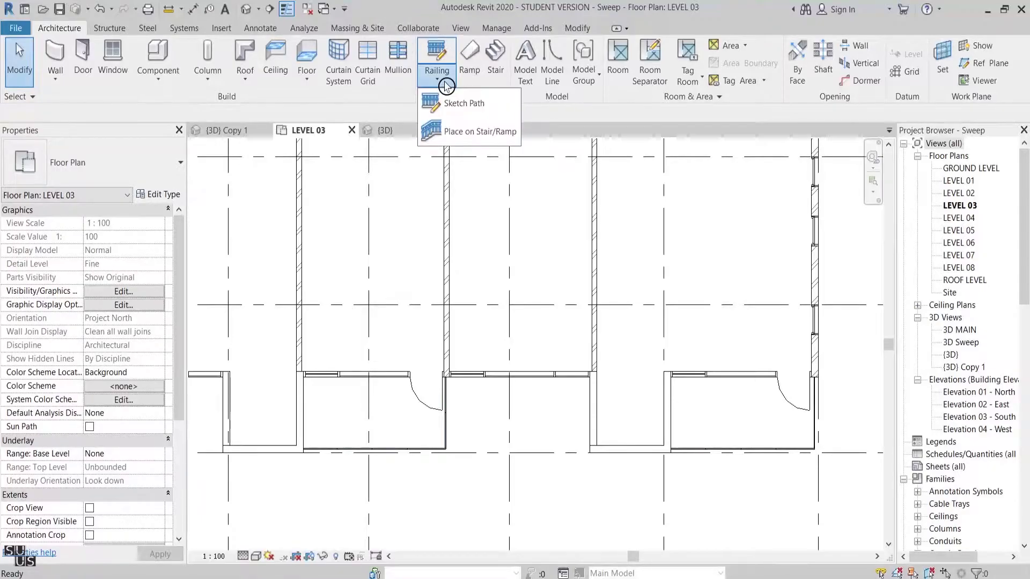
left_click(500, 105)
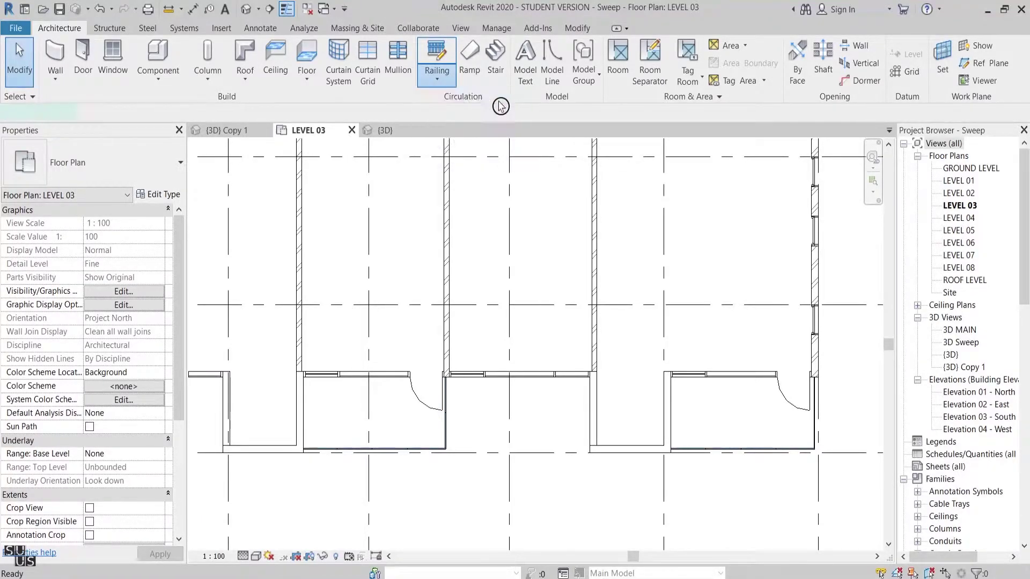
left_click(172, 201)
left_click(697, 142)
type("3D Sweep")
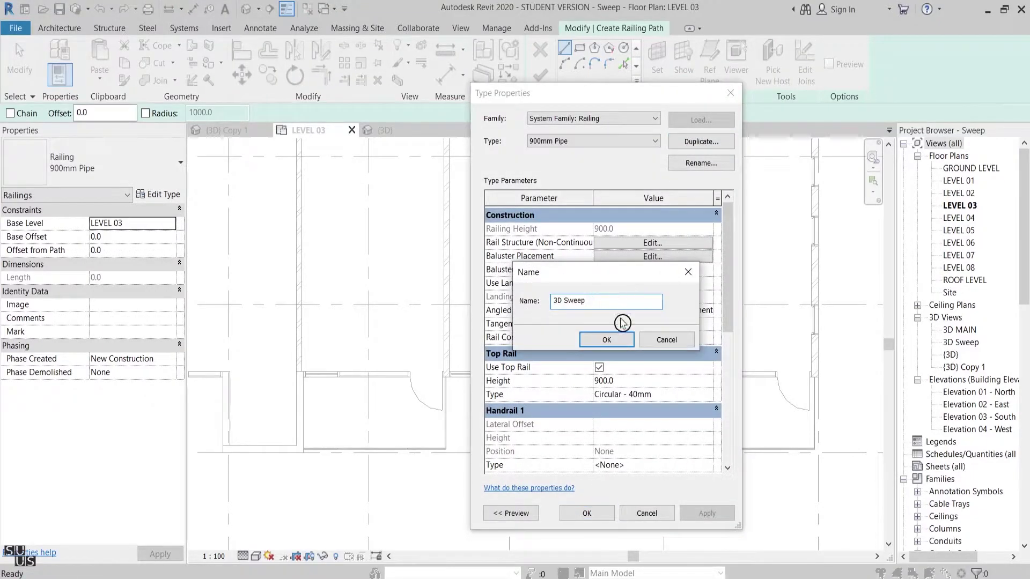
left_click(617, 342)
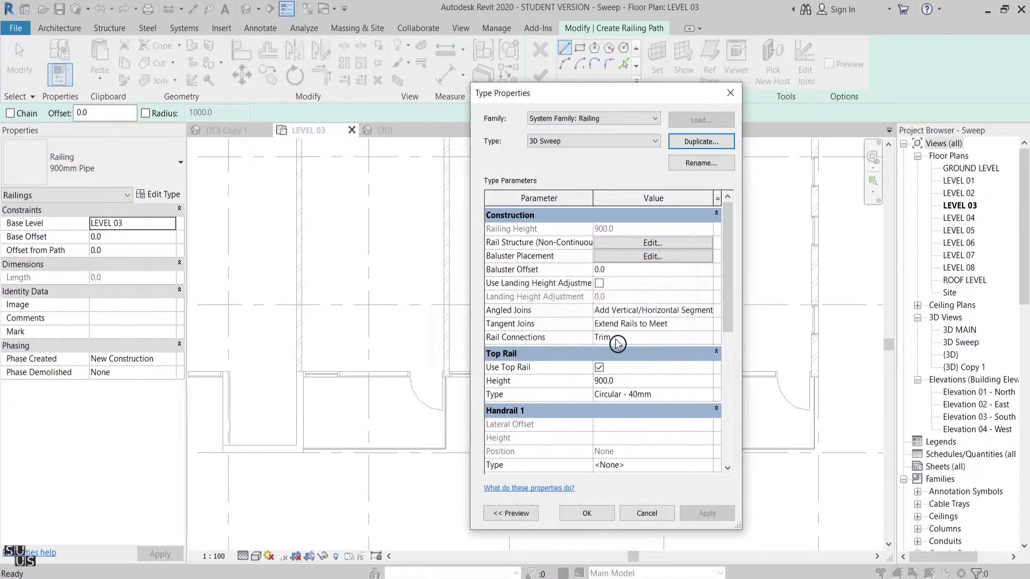
Show the railing type's preview and set the regular baluster's family to None in the baluster placement.
left_click(521, 513)
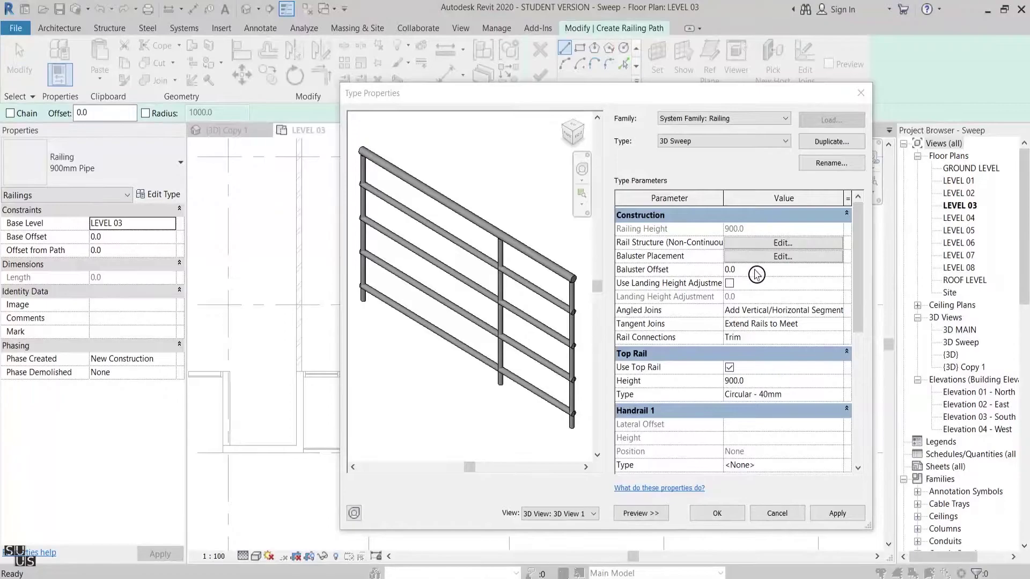
left_click(765, 256)
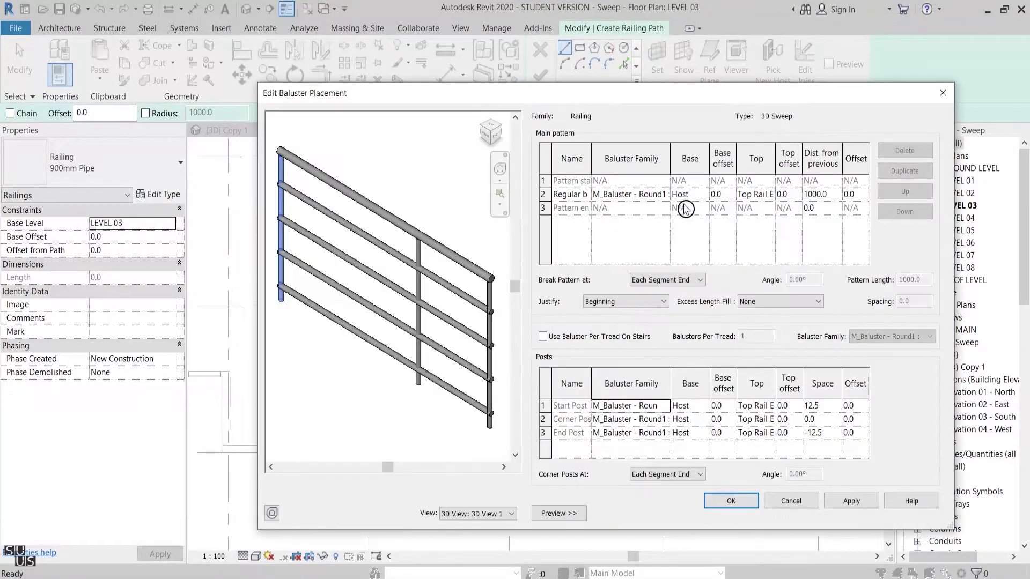
left_click(665, 195)
left_click(664, 195)
scroll(674, 207, "up", 2)
left_click(687, 208)
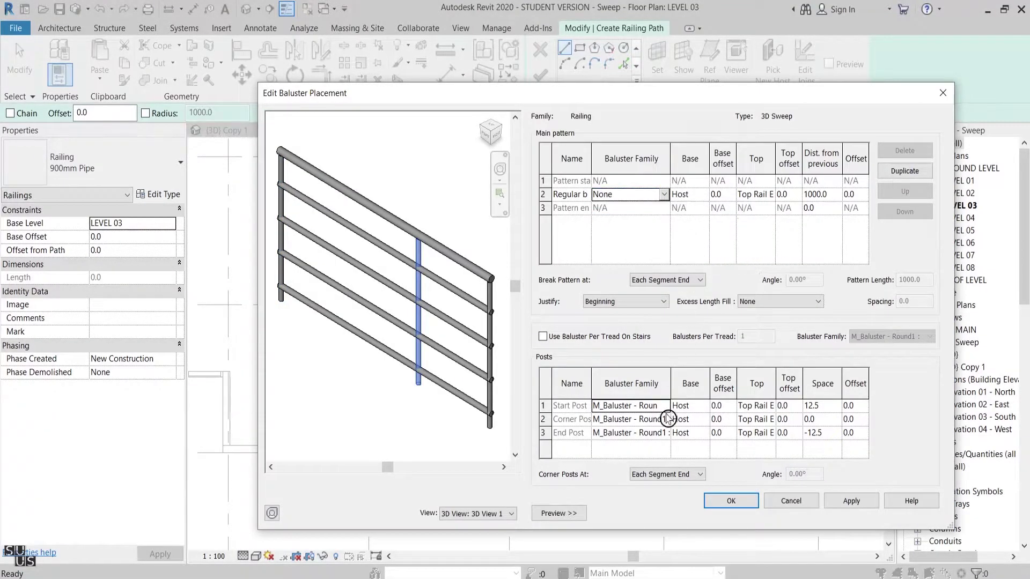
Set the baluster family of the start, corner and end posts to None and accept the baluster placement.
left_click(665, 411)
scroll(665, 415, "up", 2)
left_click(665, 417)
left_click(663, 418)
scroll(654, 434, "up", 2)
left_click(653, 432)
left_click(664, 431)
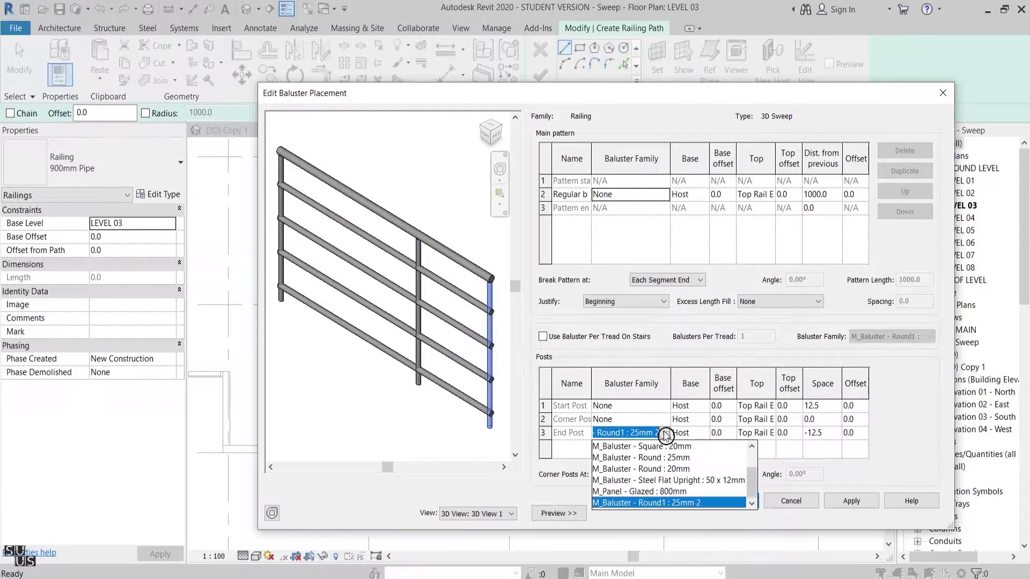
scroll(701, 459, "up", 2)
left_click(707, 450)
left_click(744, 502)
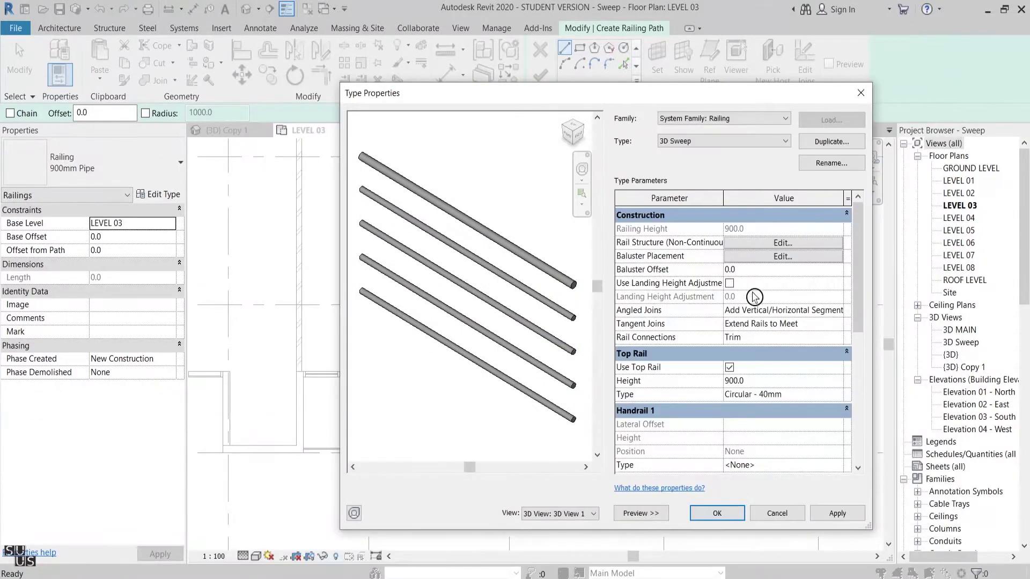
Delete all four rails, Rail 1 to Rail 4, from the non-continuous rail structure and accept the change.
left_click(783, 243)
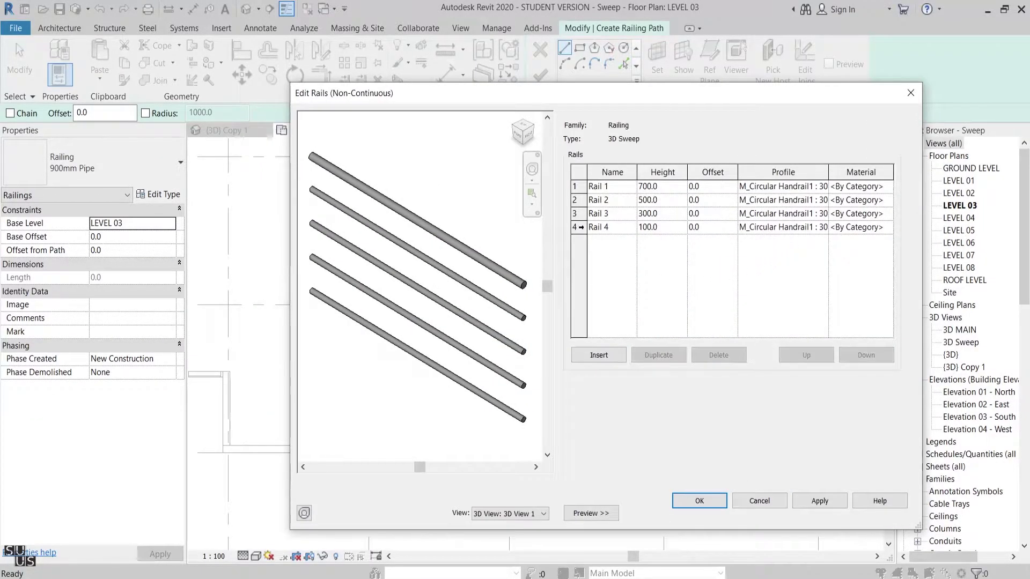
left_click(579, 186)
left_click(718, 354)
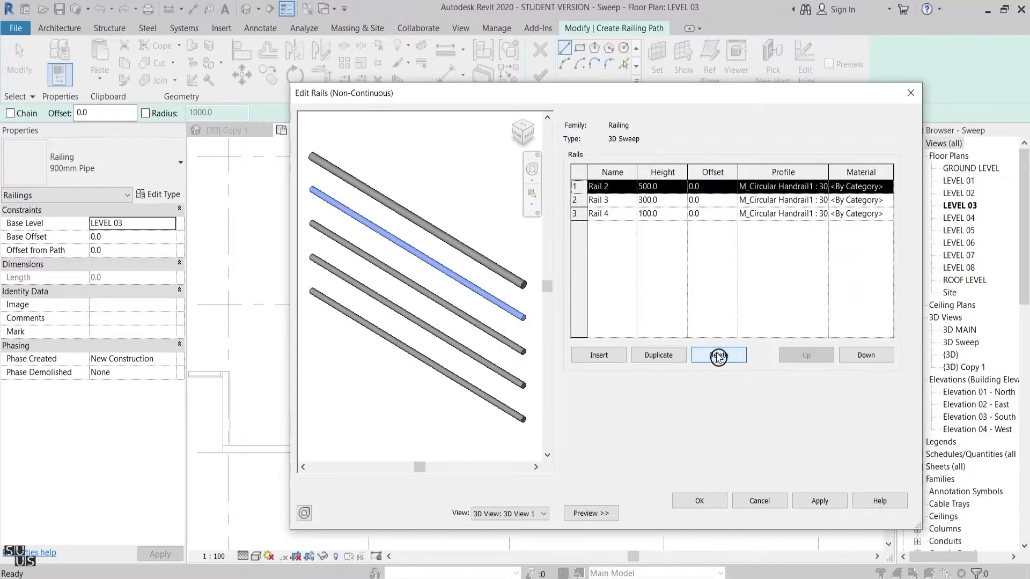
left_click(718, 355)
left_click(719, 355)
left_click(719, 355)
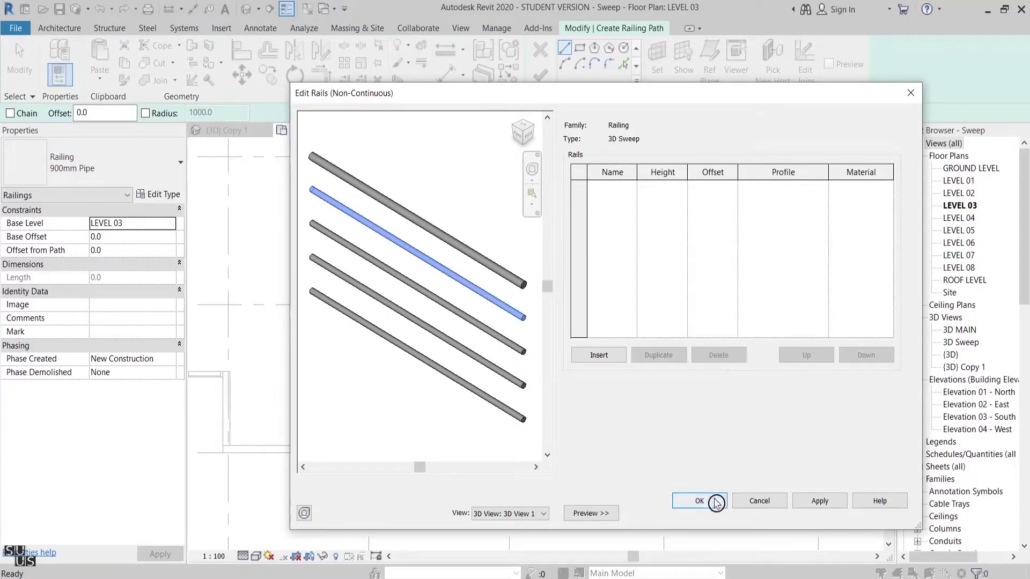
left_click(717, 501)
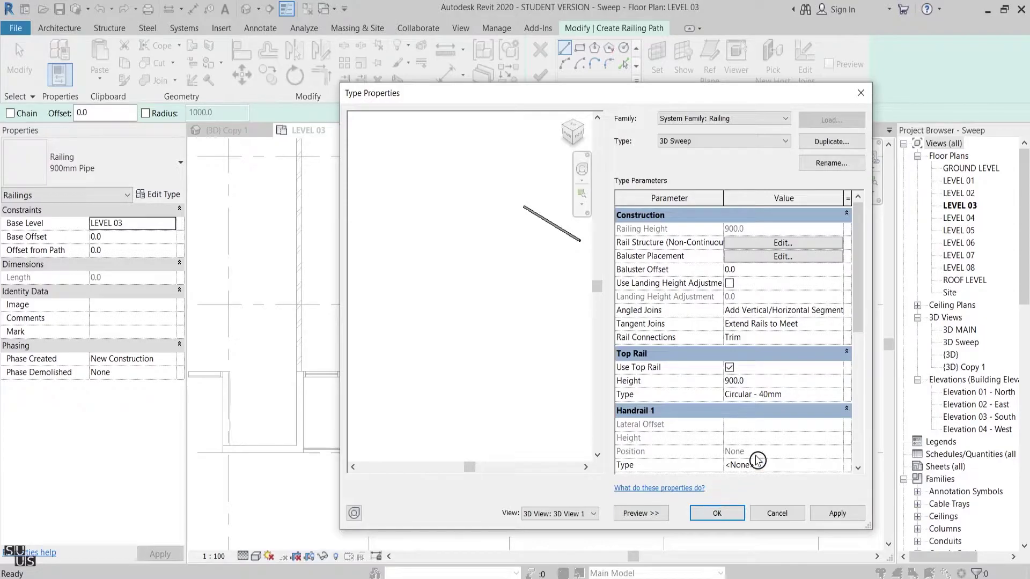
Set the top rail's height to 0.
left_click(794, 380)
key("Return")
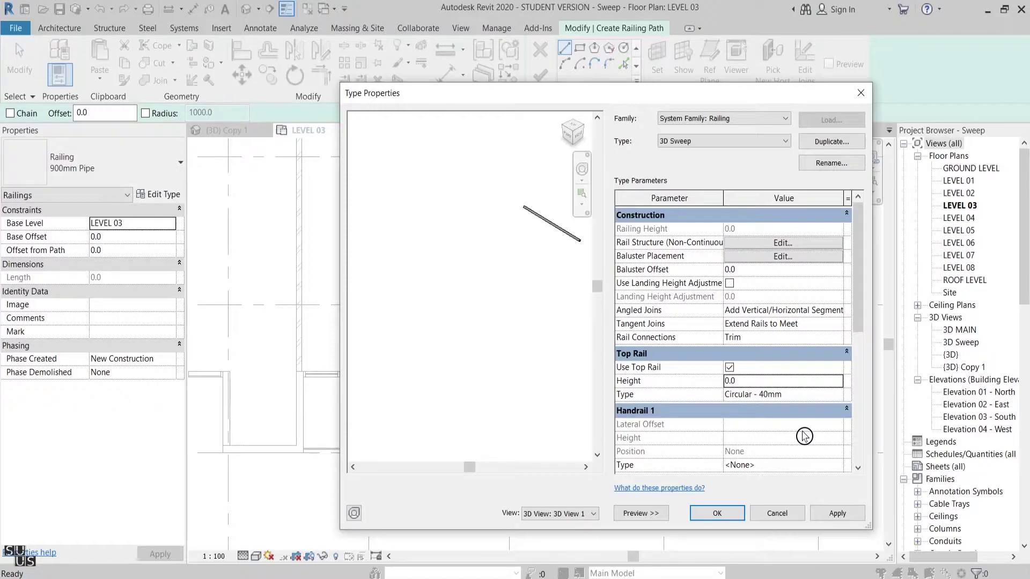
Check the profiles available for the Circular - 40mm top rail type and leave its properties without saving changes.
left_click(826, 395)
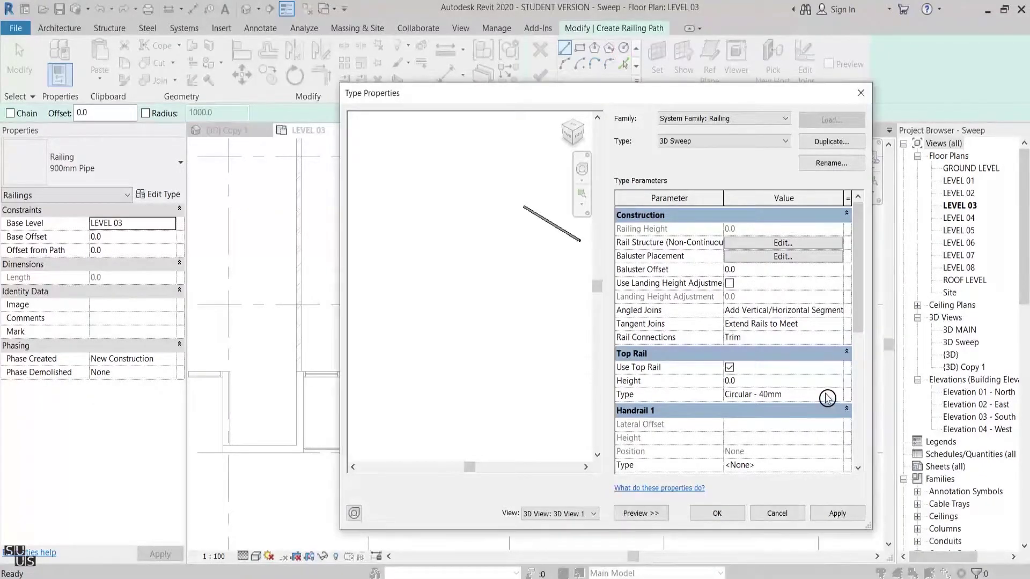
left_click(826, 396)
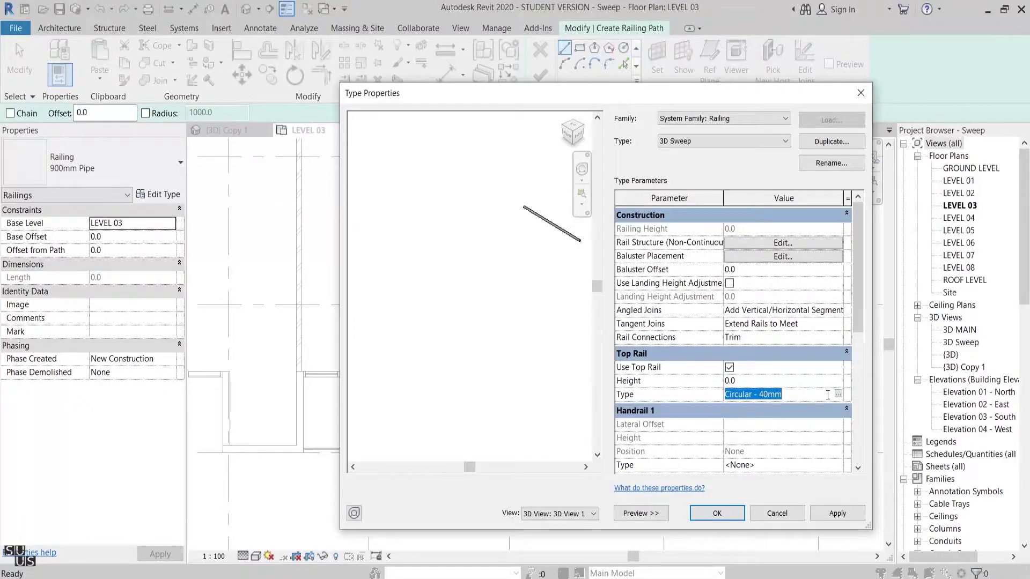
left_click(839, 397)
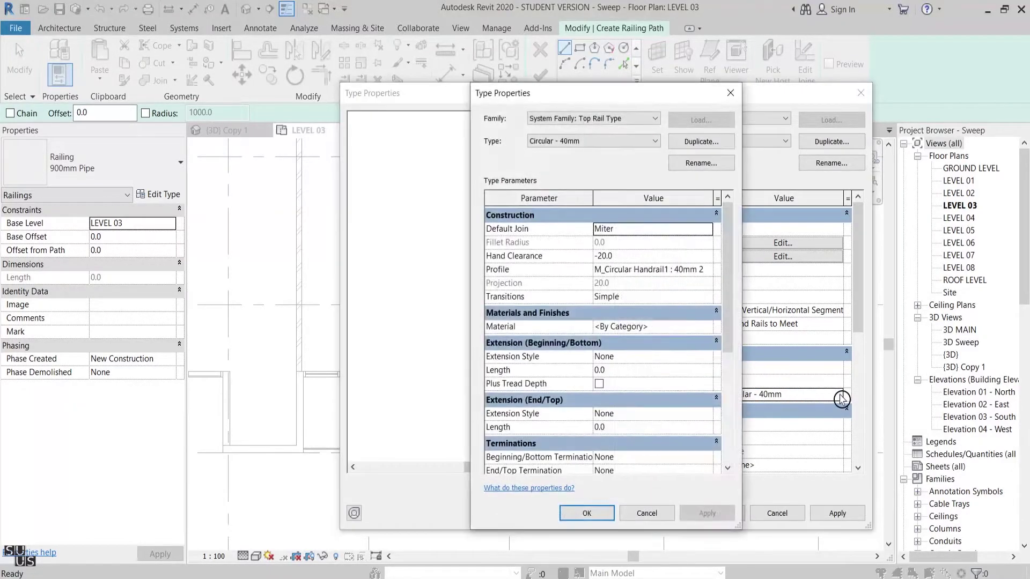
left_click(710, 272)
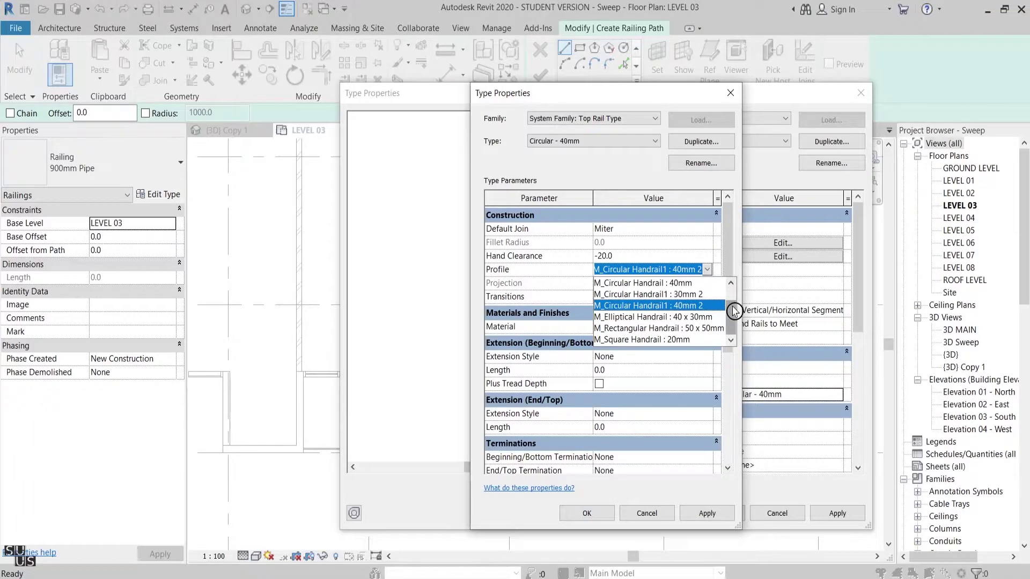
left_click_drag(733, 308, 733, 299)
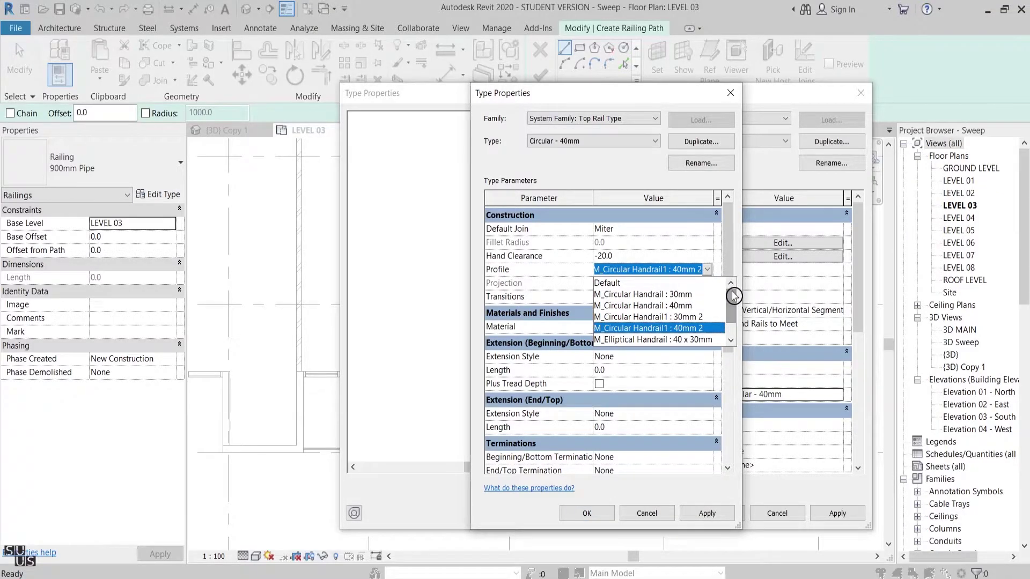
left_click(657, 517)
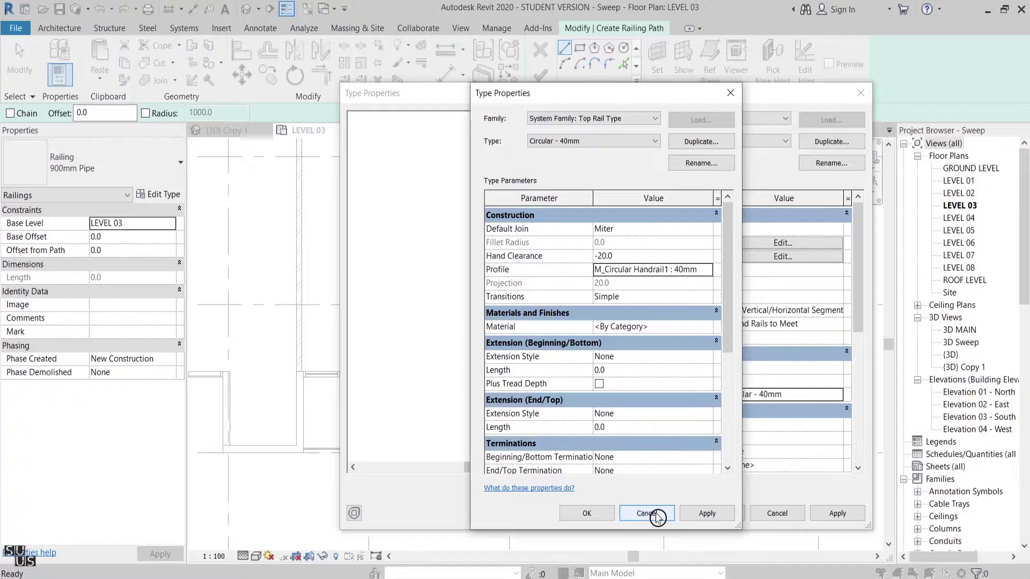
left_click(654, 516)
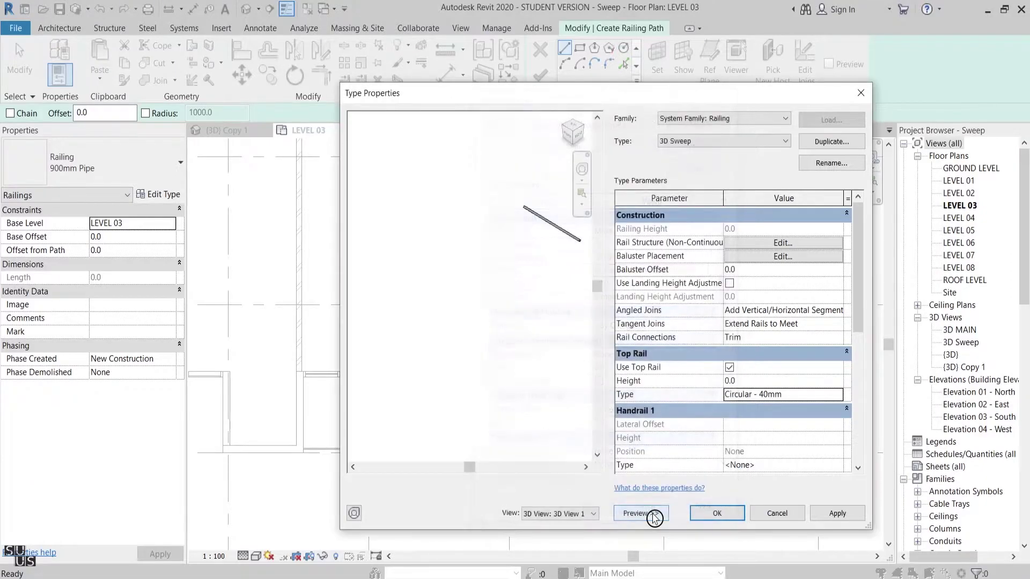
Accept the 3D Sweep type settings and pick the outer face of the side wall and the corner balcony's front glass panel as path lines.
left_click(718, 513)
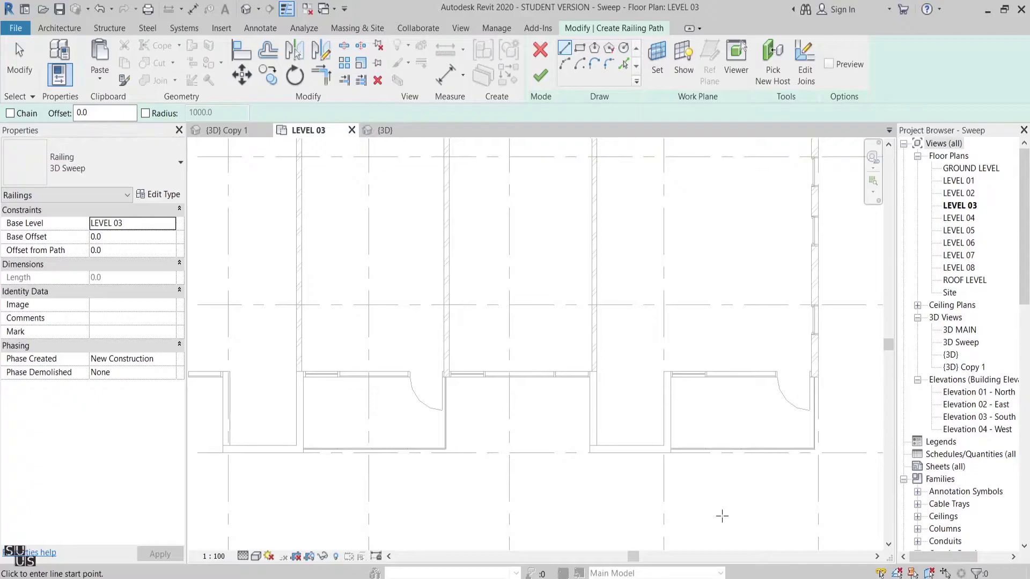
left_click(624, 66)
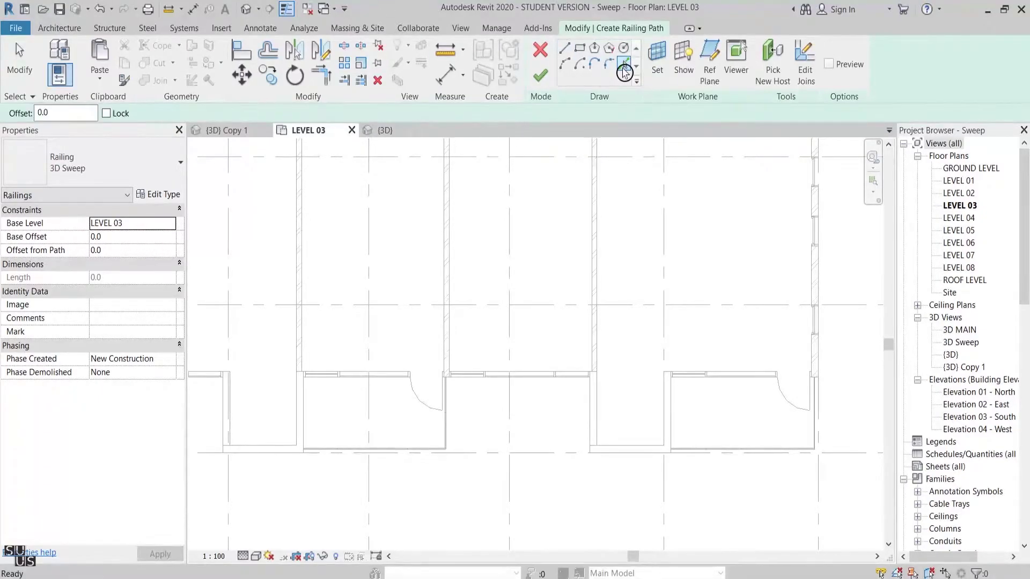
left_click(823, 358)
scroll(761, 454, "up", 7)
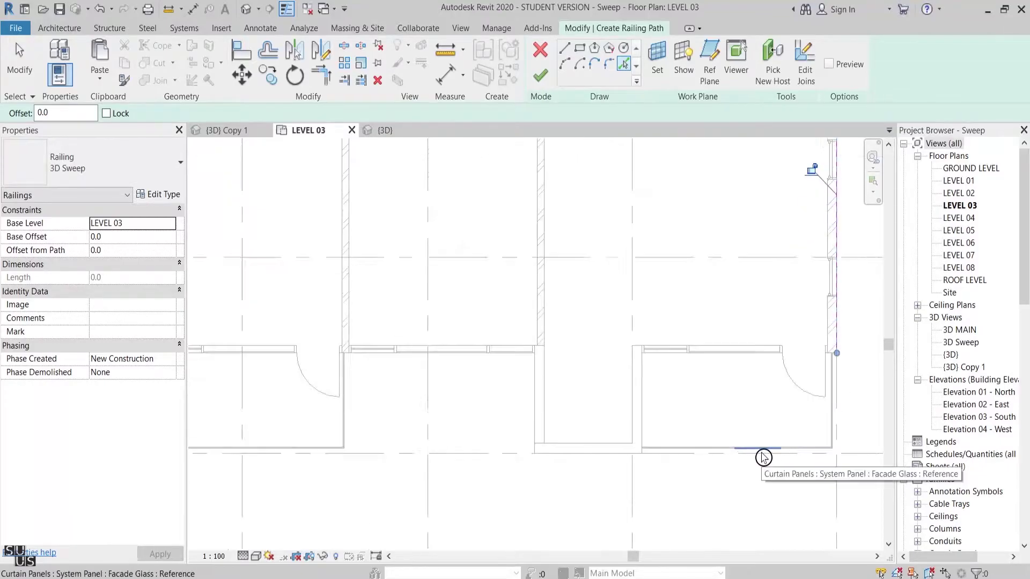
left_click(752, 447)
scroll(752, 448, "down", 1)
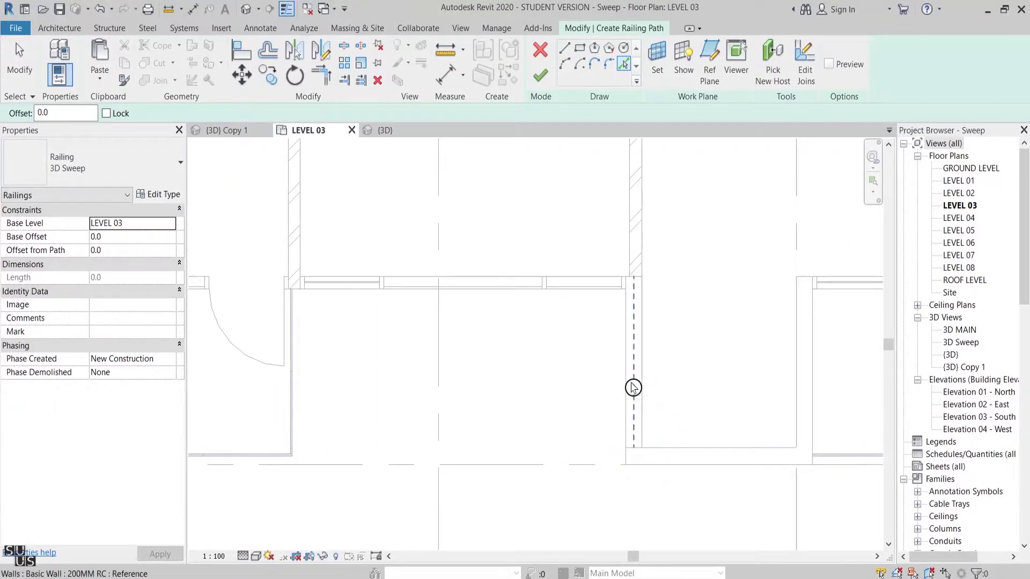
Add path lines by picking the recess's side wall, its curtain wall, and the next balcony's side and front glass panels.
left_click(632, 386)
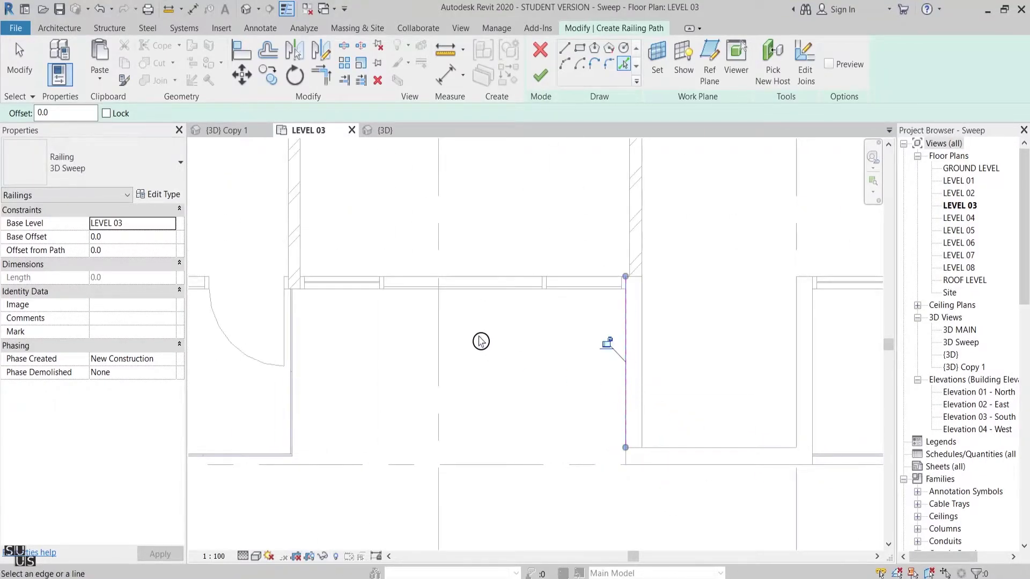
left_click(485, 286)
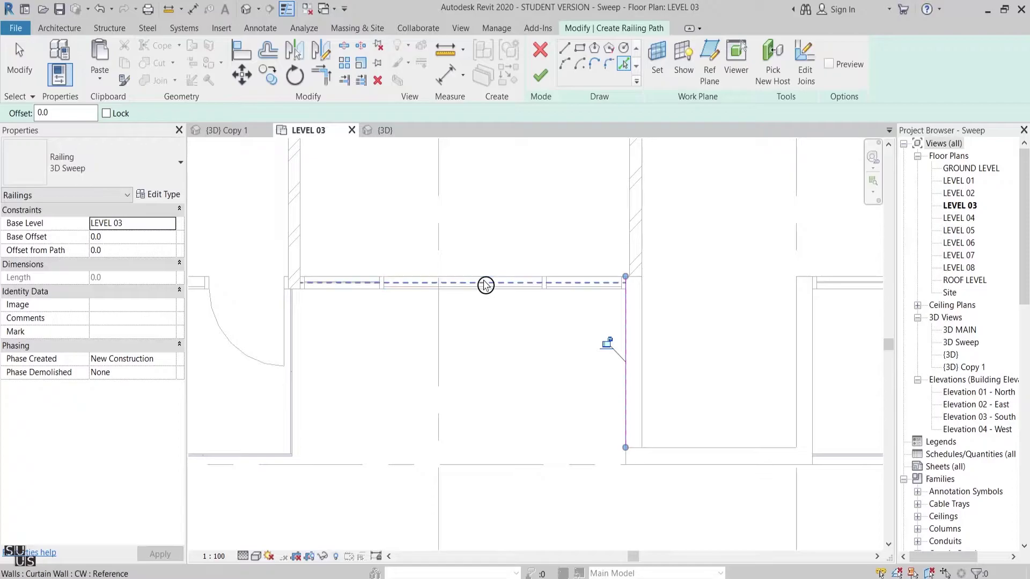
middle_click_drag(301, 370, 475, 340)
left_click(470, 356)
scroll(394, 413, "down", 1)
middle_click_drag(393, 414, 503, 411)
left_click(533, 409)
scroll(523, 412, "down", 3)
scroll(502, 410, "down", 2)
middle_click_drag(717, 413, 653, 419)
left_click(652, 406)
key("Escape")
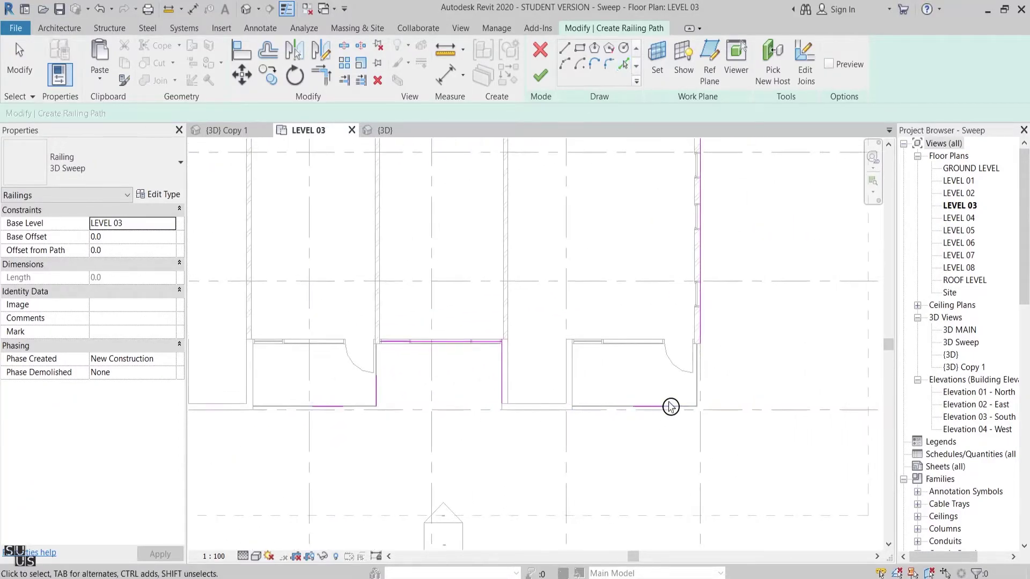
Trim the path lines into corners around the corner balcony's front, the recess's side and curtain walls, and the next balcony's side.
key("t")
key("r")
left_click(652, 406)
left_click(650, 406)
left_click(502, 390)
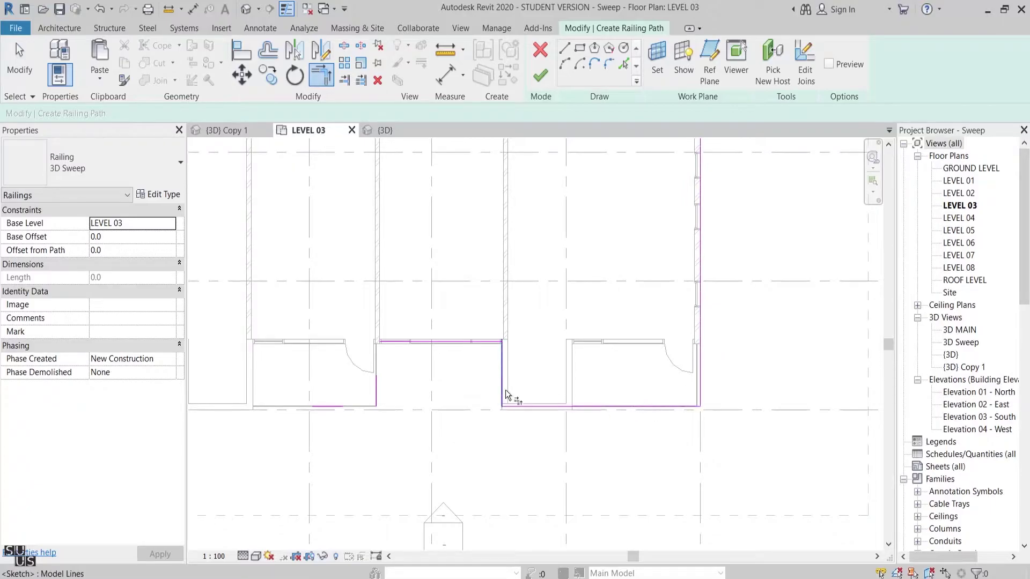
left_click(419, 345)
left_click(377, 394)
middle_click_drag(423, 409, 712, 420)
key("Escape")
Add path lines by picking the next recess's side and curtain walls, the end balcony's side and front edges, and the far outer wall.
left_click(625, 66)
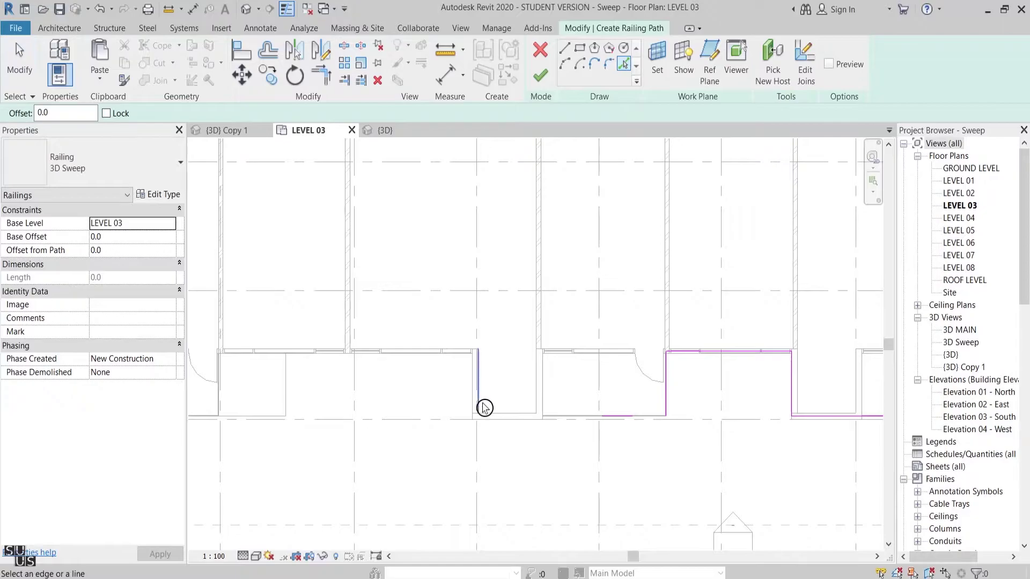
left_click(471, 402)
middle_click_drag(382, 395, 537, 393)
scroll(477, 362, "up", 3)
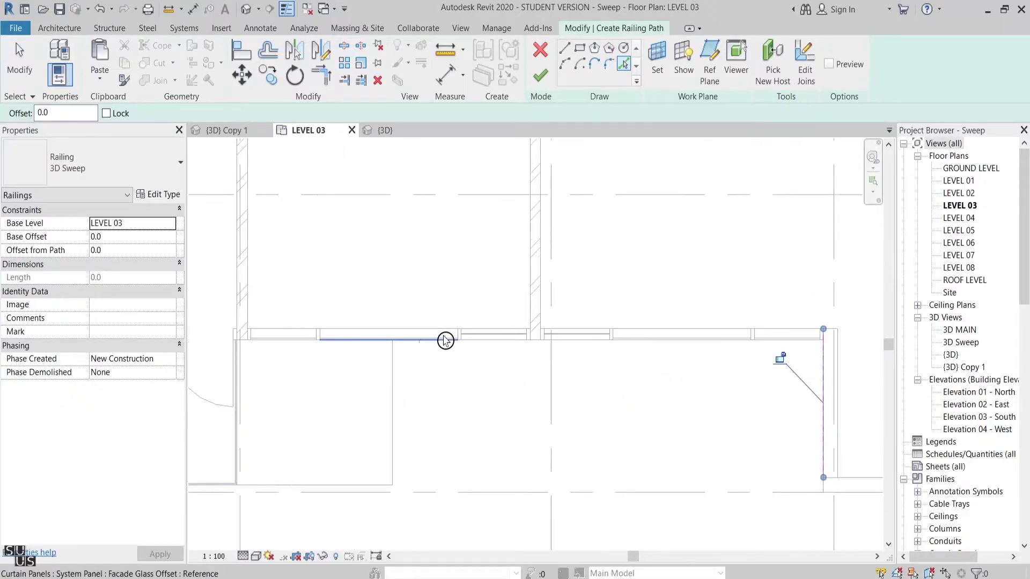
left_click(301, 336)
left_click(392, 368)
scroll(450, 382, "down", 1)
middle_click_drag(451, 383, 601, 365)
left_click(521, 431)
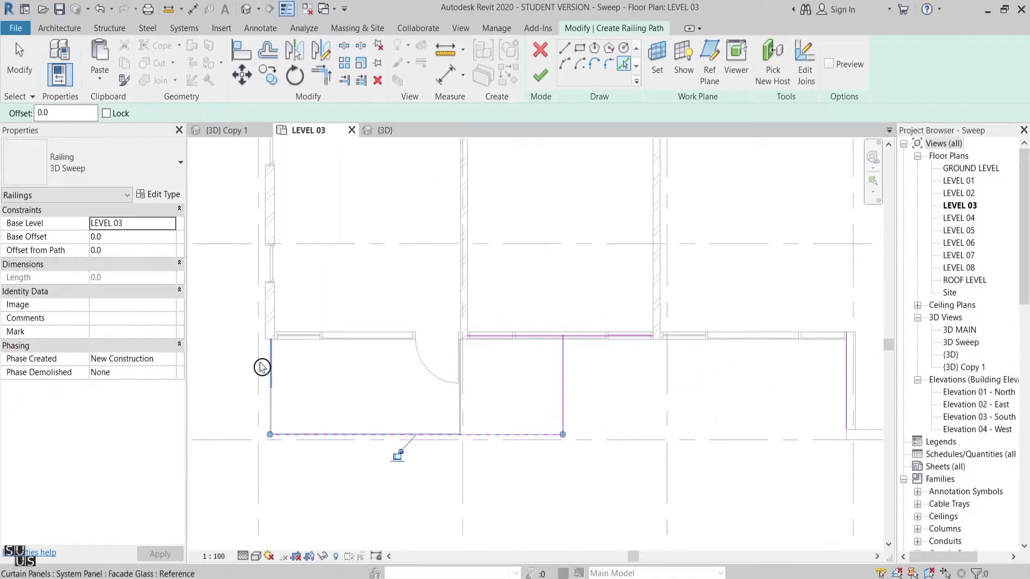
left_click(265, 300)
Trim the remaining path lines into one continuous path along the facade and finish the railing sketch.
scroll(507, 411, "down", 2)
middle_click_drag(567, 410, 421, 388)
key("t")
key("r")
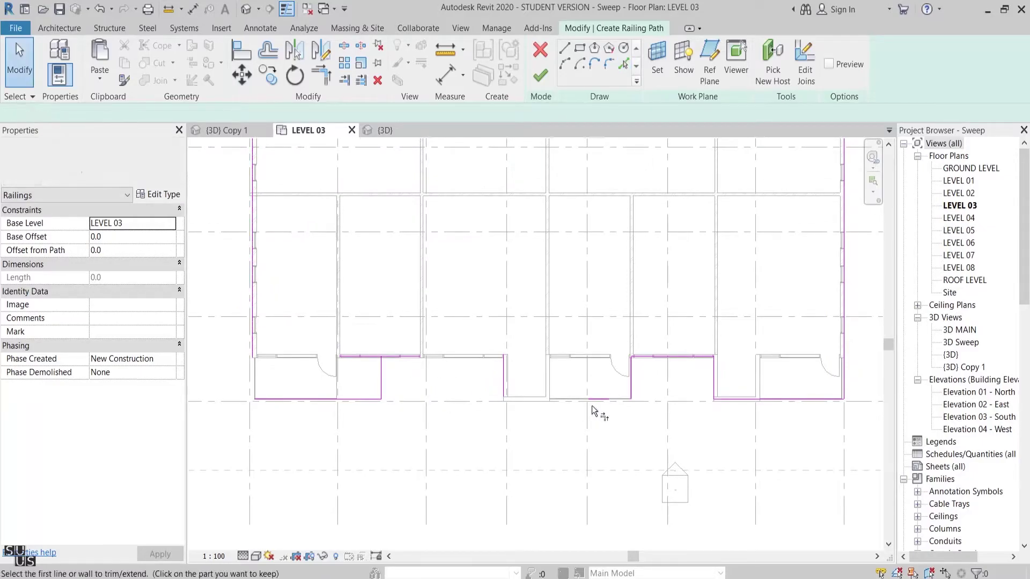
left_click(410, 354)
left_click(408, 355)
left_click(382, 377)
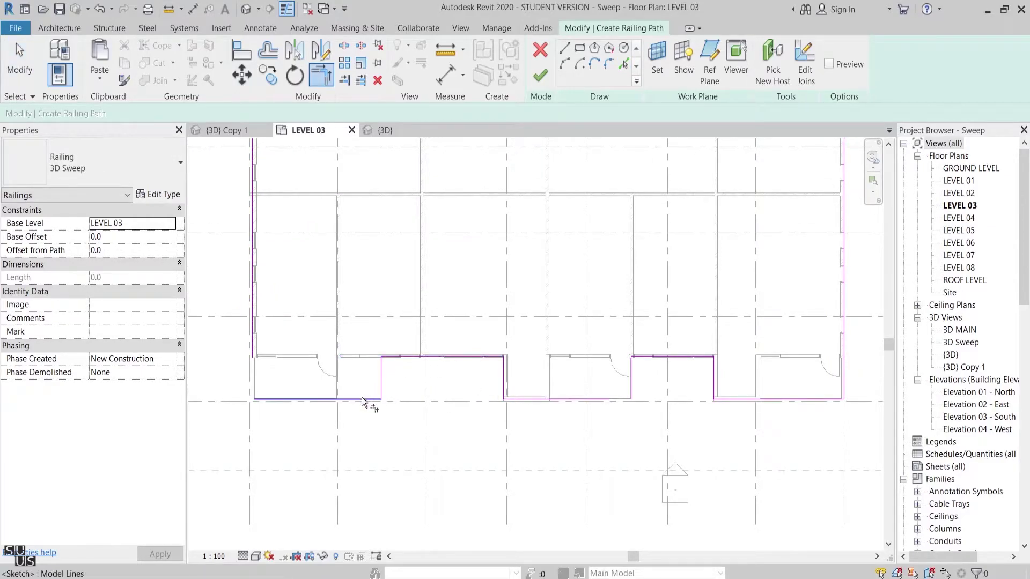
left_click(361, 398)
left_click(253, 329)
key("Escape")
left_click(543, 76)
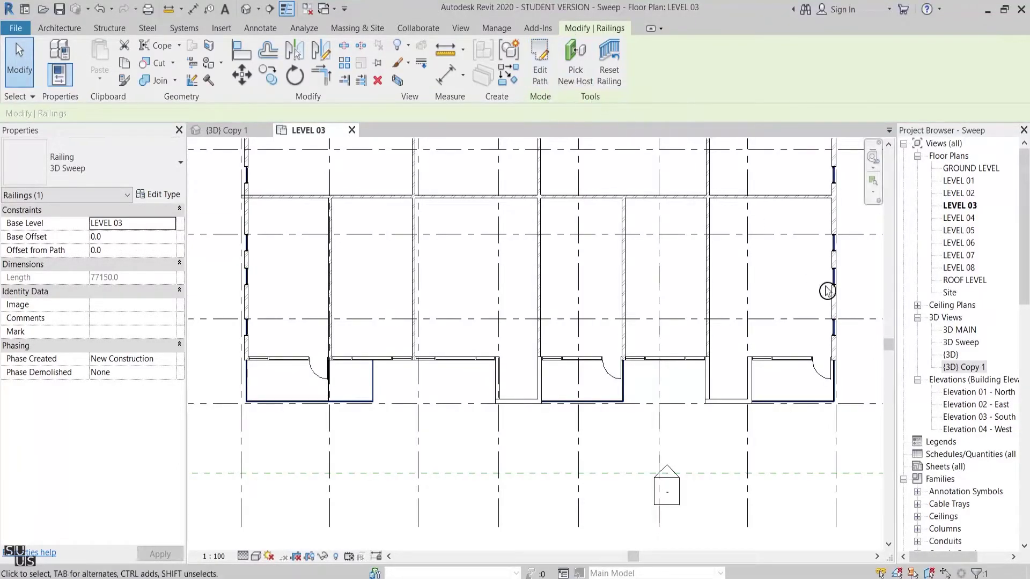
Open the {3D} Copy 1 view and examine the new railing along the balcony edges and brick walls.
double_click(960, 367)
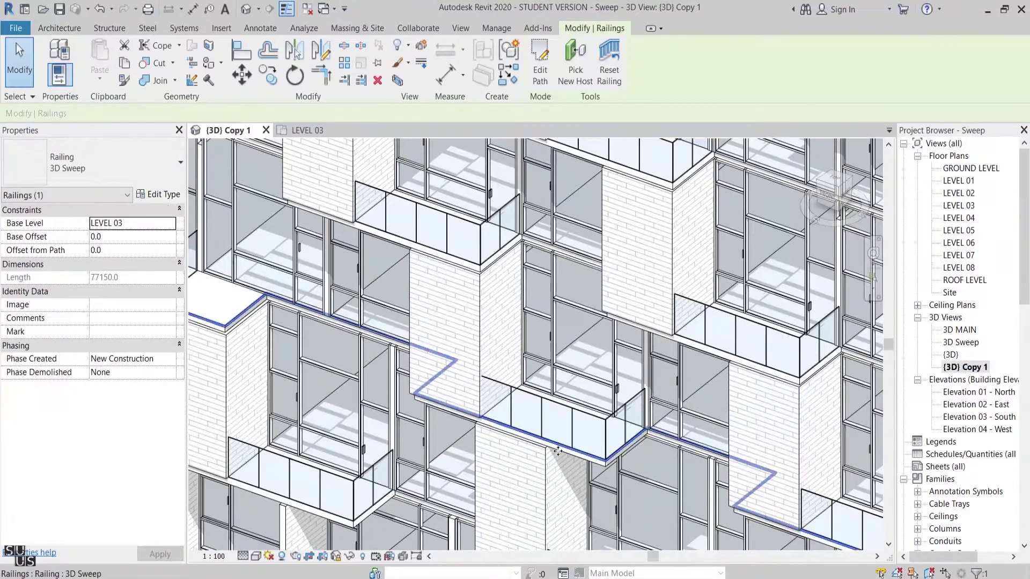
scroll(557, 450, "up", 5)
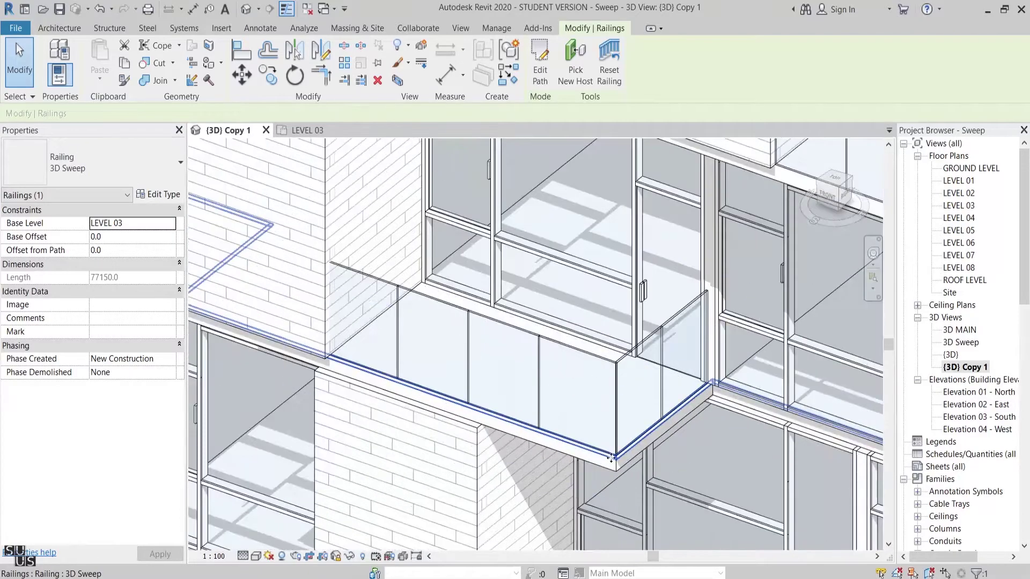
scroll(611, 458, "up", 3)
scroll(627, 451, "down", 1)
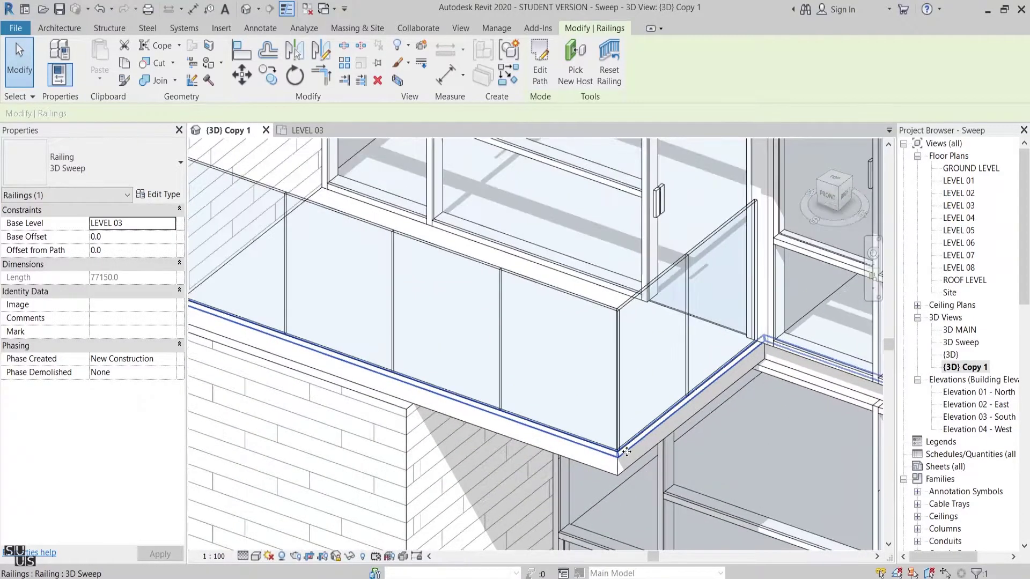
middle_click_drag(605, 446, 737, 469)
middle_click_drag(531, 394, 818, 476)
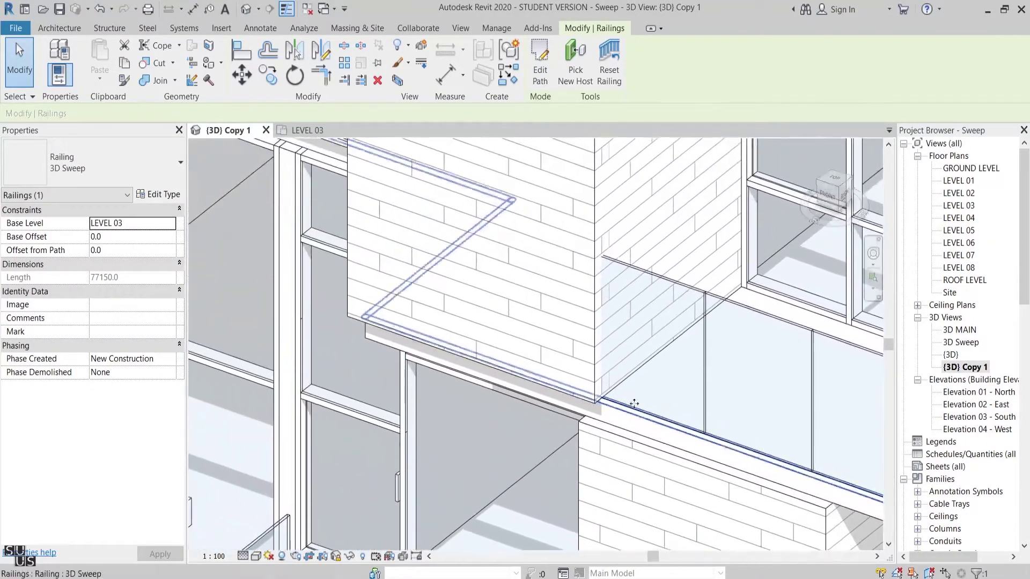
middle_click_drag(510, 374, 691, 518)
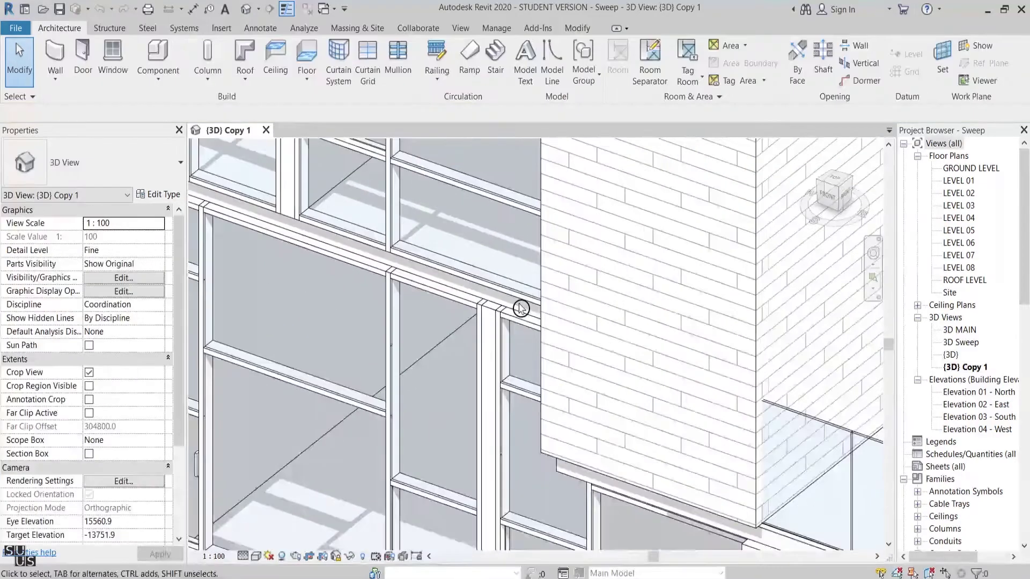
Create a new family from the Metric Profile-Rail template.
left_click(27, 29)
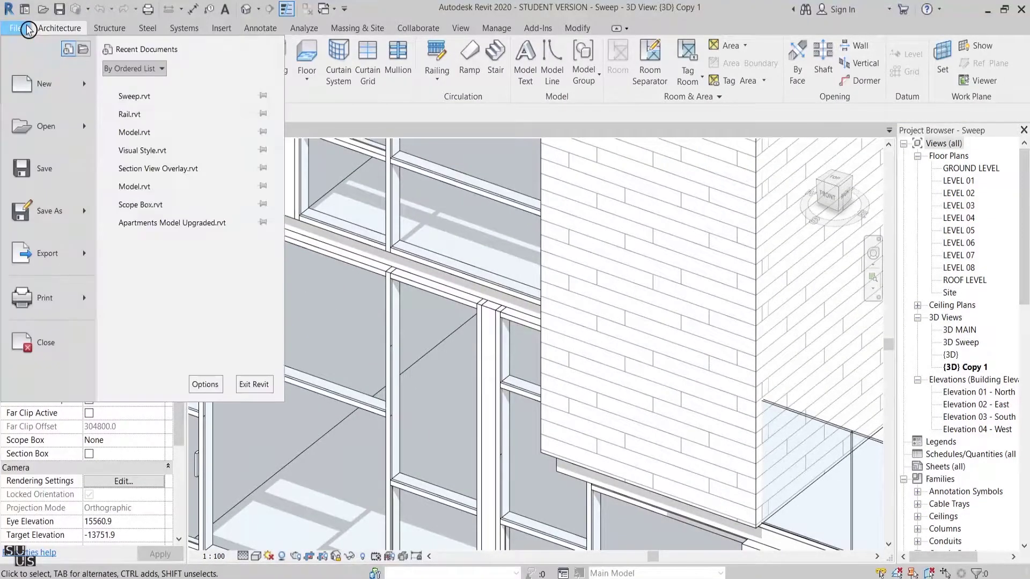
mouse_move(90, 92)
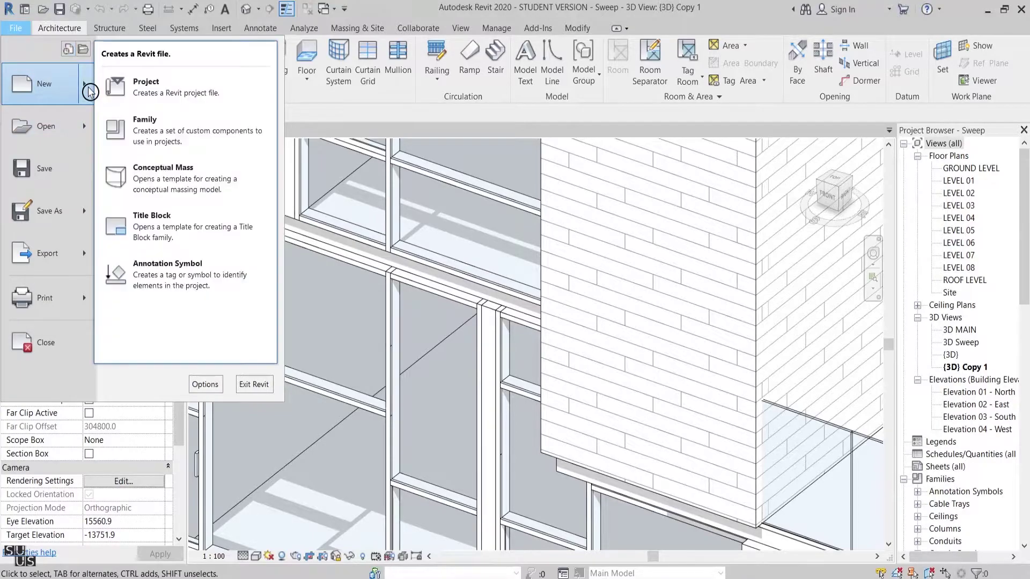
left_click(137, 122)
left_click_drag(698, 252, 700, 370)
left_click(571, 338)
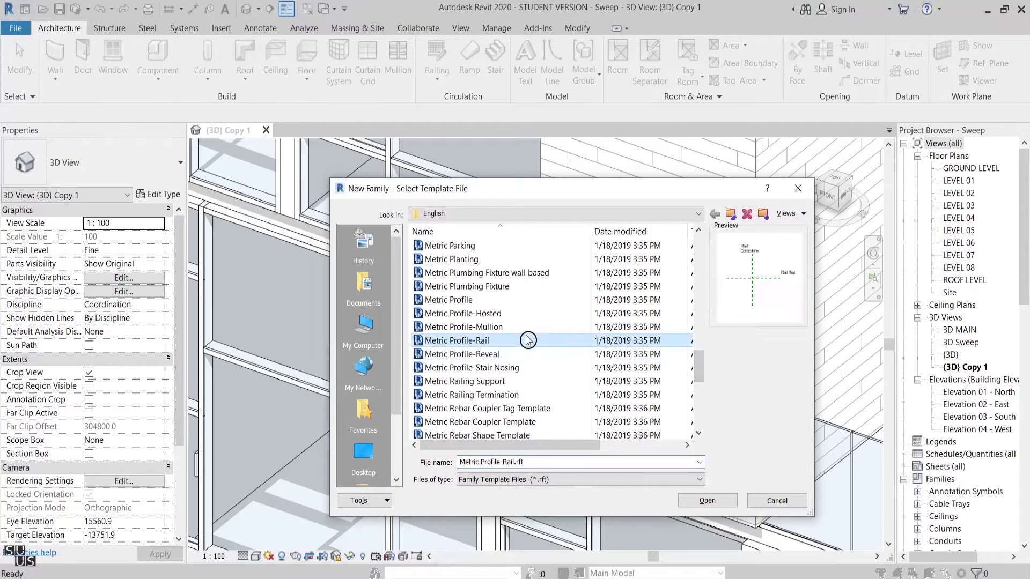
double_click(527, 339)
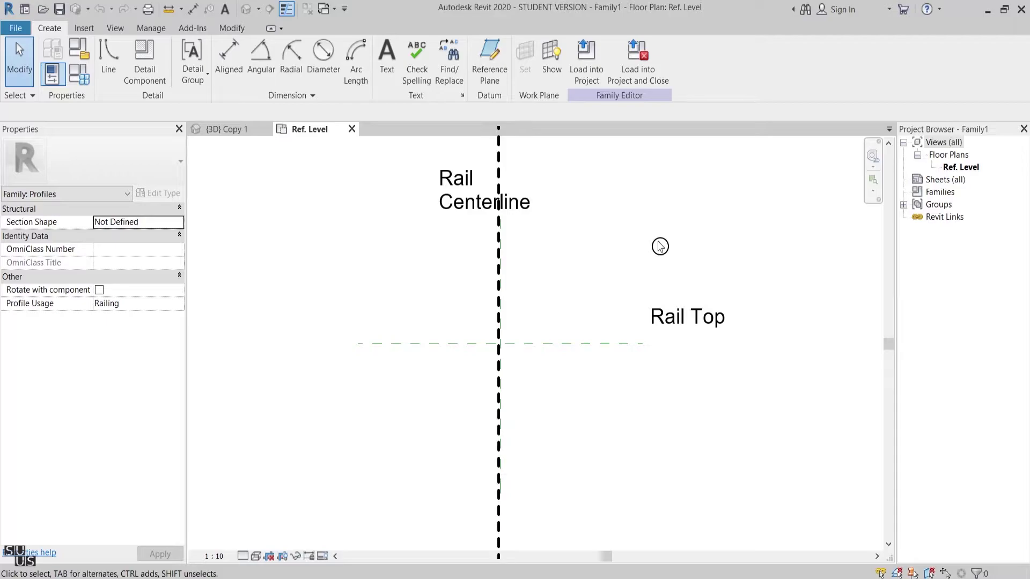
Draw the C profile's upper lines: 200 along the Rail Top plane, 50 downward, and 100 back toward the centerline.
left_click(110, 64)
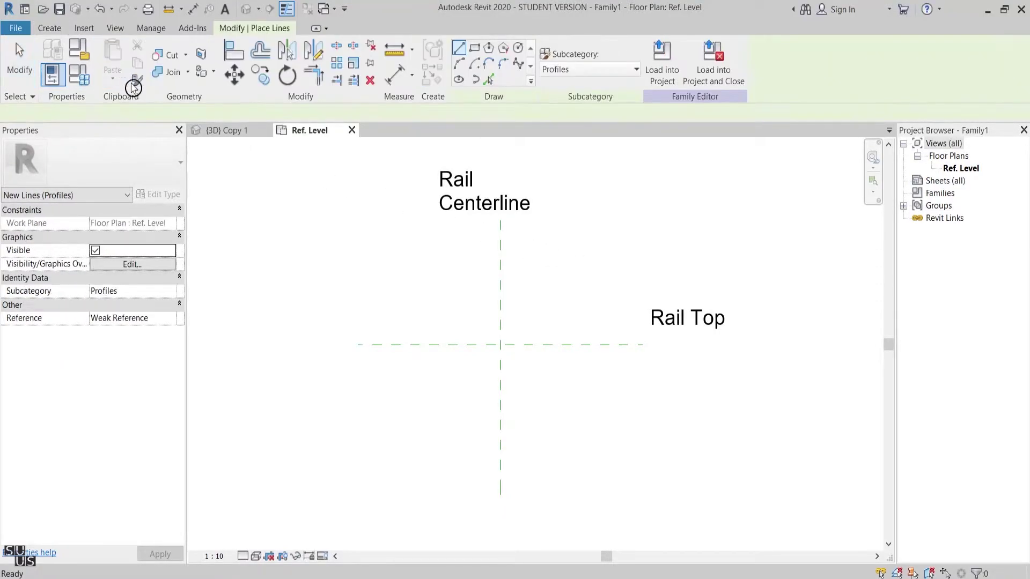
left_click(519, 345)
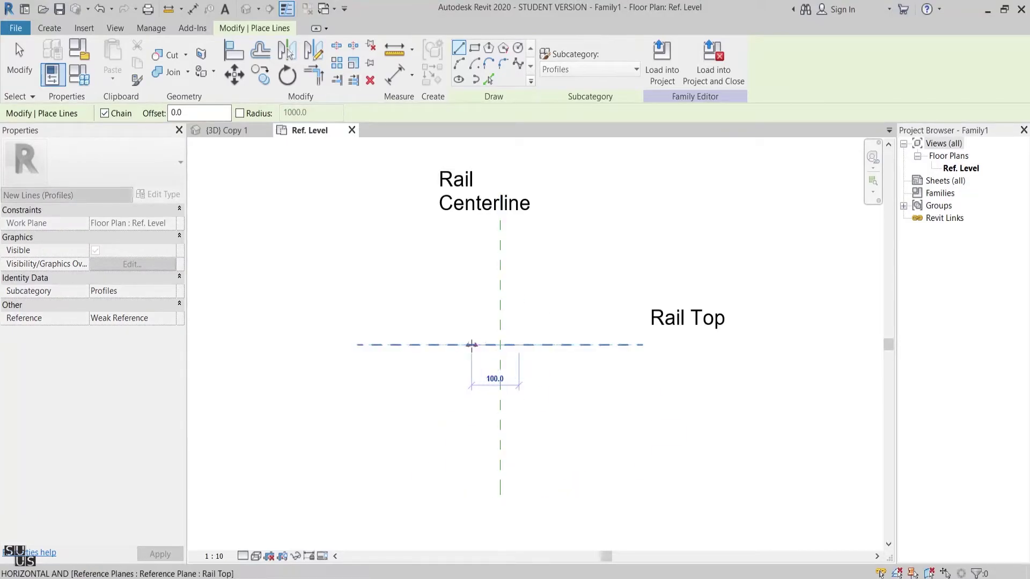
type("200")
key("Return")
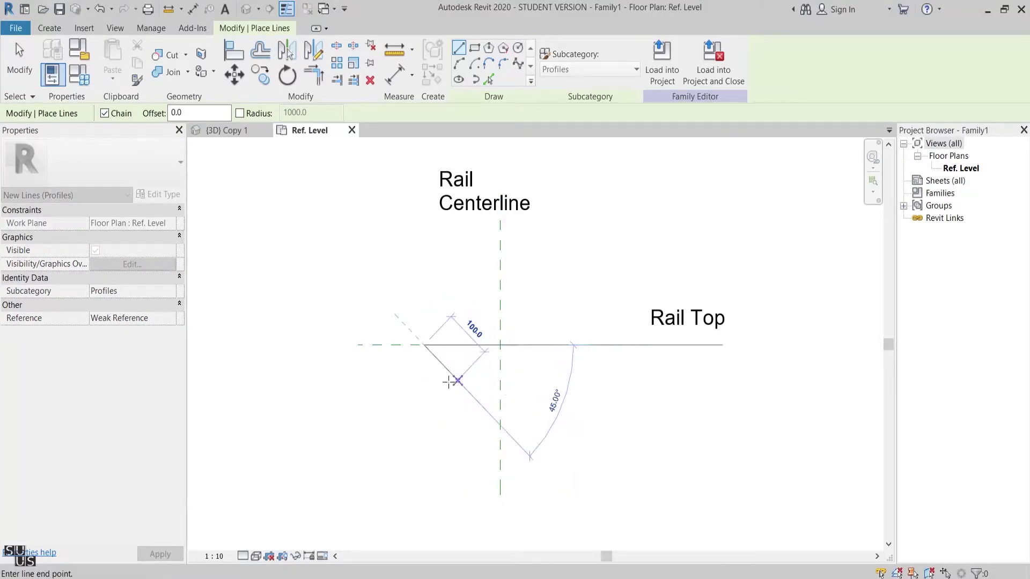
type("50")
key("Return")
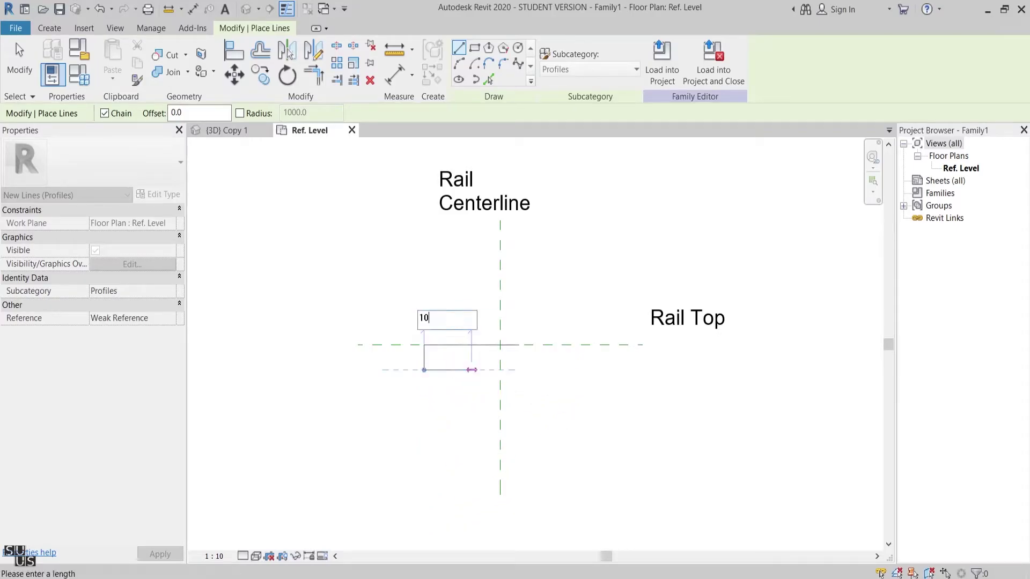
type("0")
key("Return")
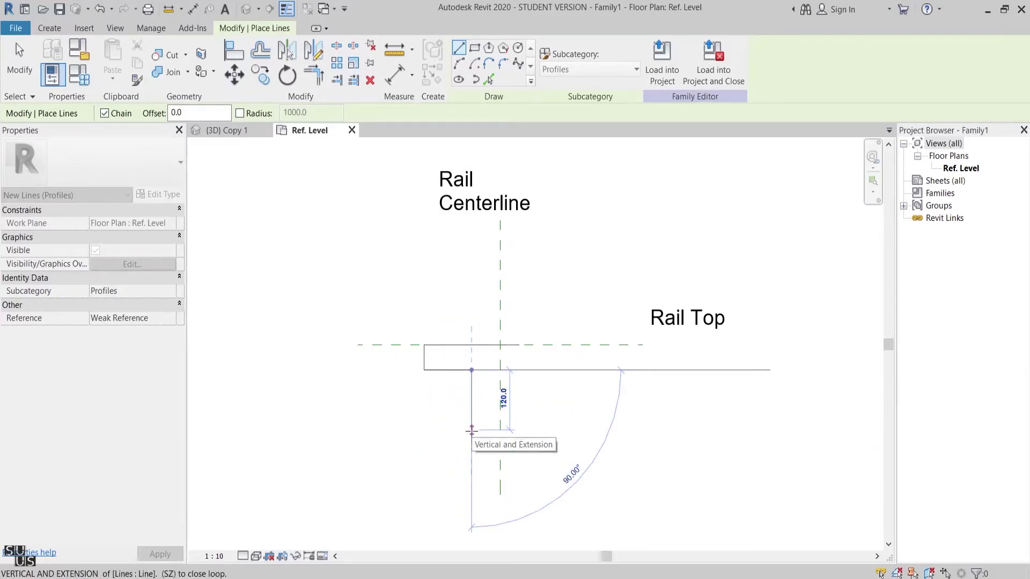
Continue the C profile with a 100 inner vertical, a lower flange 50 thick aligned with the upper one, and close the outline.
type("100")
key("Return")
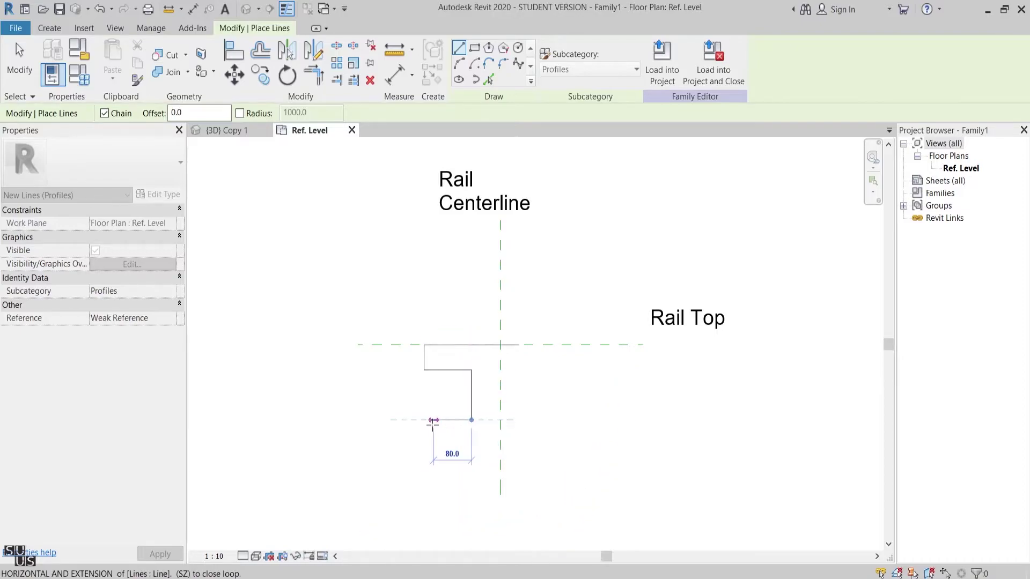
left_click(424, 420)
type("5")
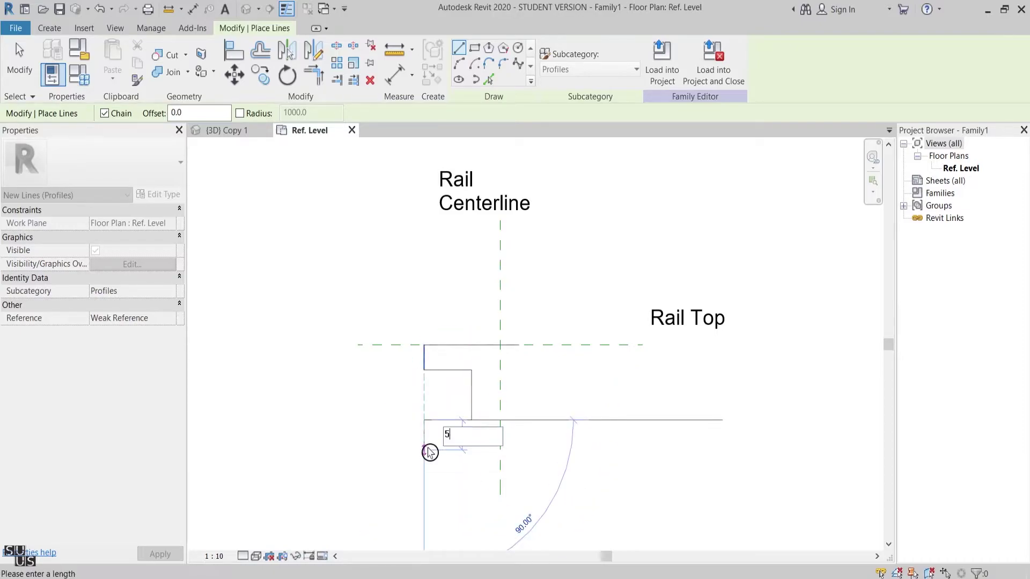
type("0")
key("Return")
left_click(518, 445)
left_click(518, 345)
key("Escape")
key("Escape")
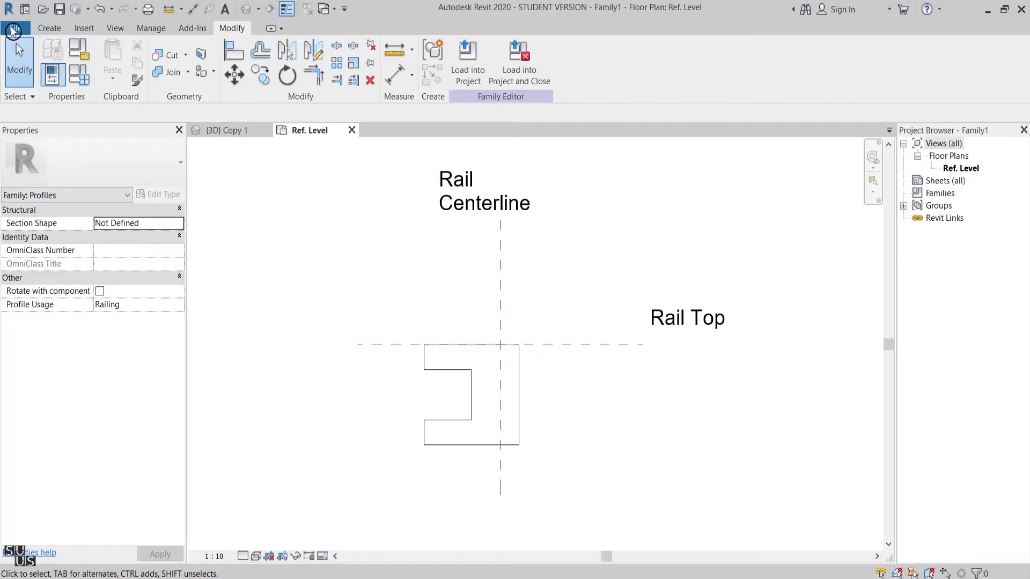
Save the profile family as C Section and load it into the Sweep project.
left_click(13, 30)
mouse_move(88, 207)
left_click(222, 193)
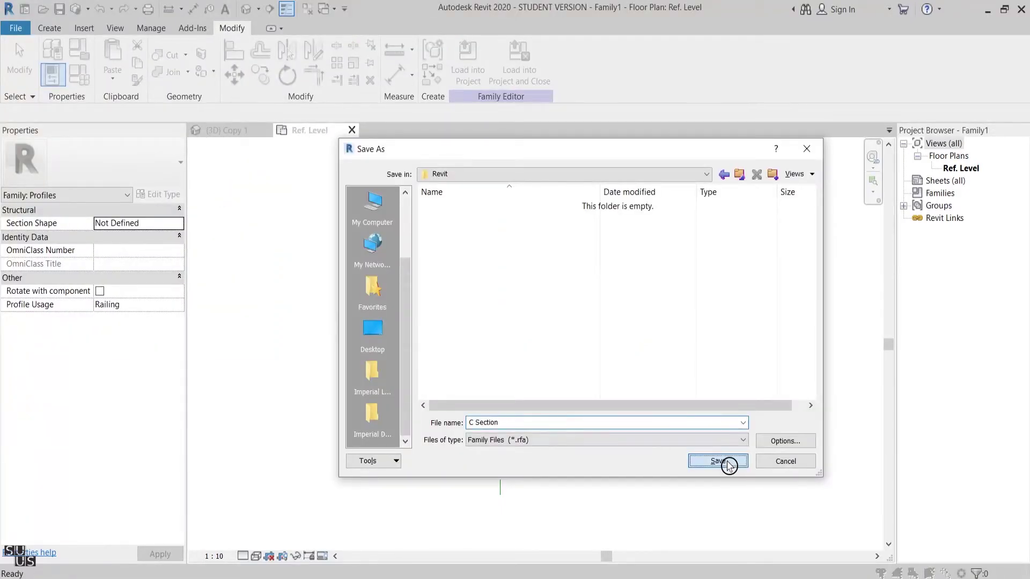
left_click(725, 462)
left_click(471, 65)
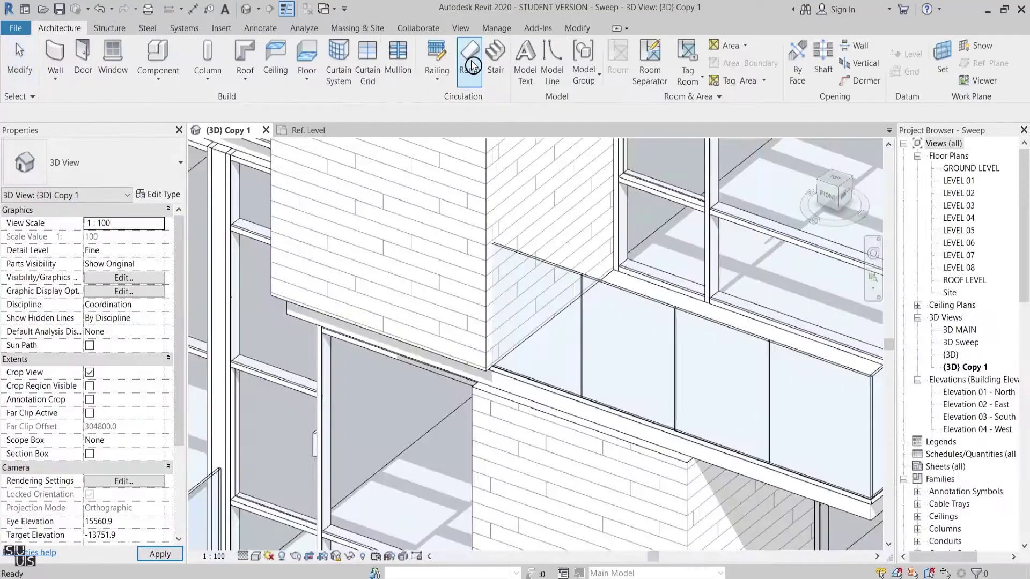
Duplicate the 3D Sweep railing's Circular - 40mm top rail type as Sweep.
key("Tab")
left_click(501, 380)
left_click(179, 194)
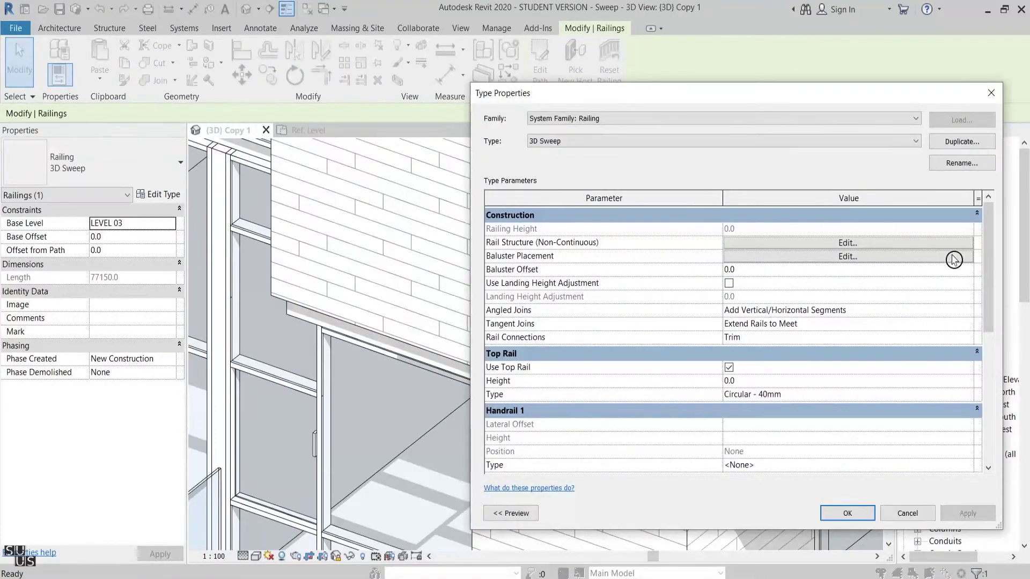
left_click(963, 395)
left_click(966, 395)
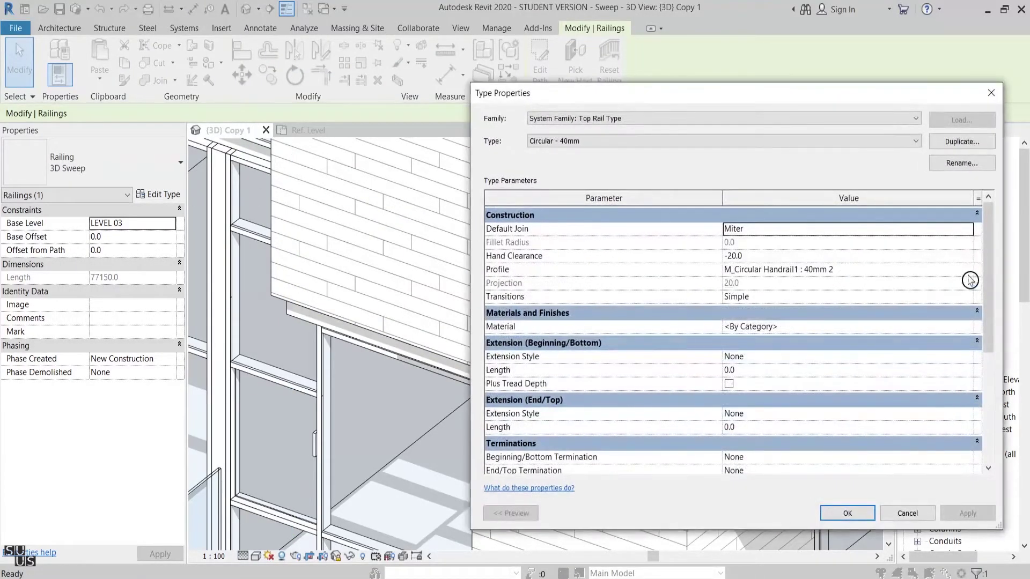
left_click(954, 143)
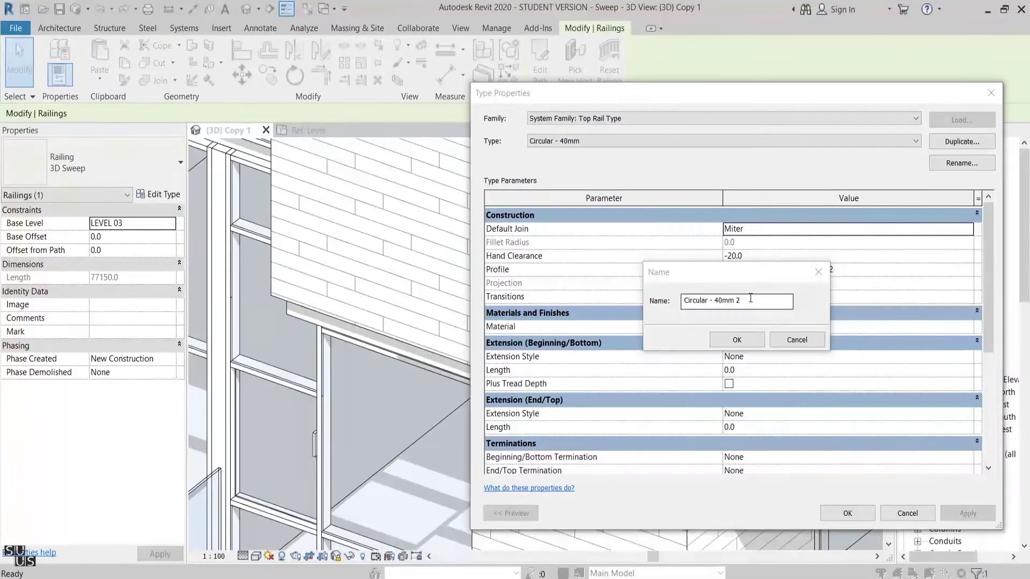
type("Sweep")
left_click(737, 341)
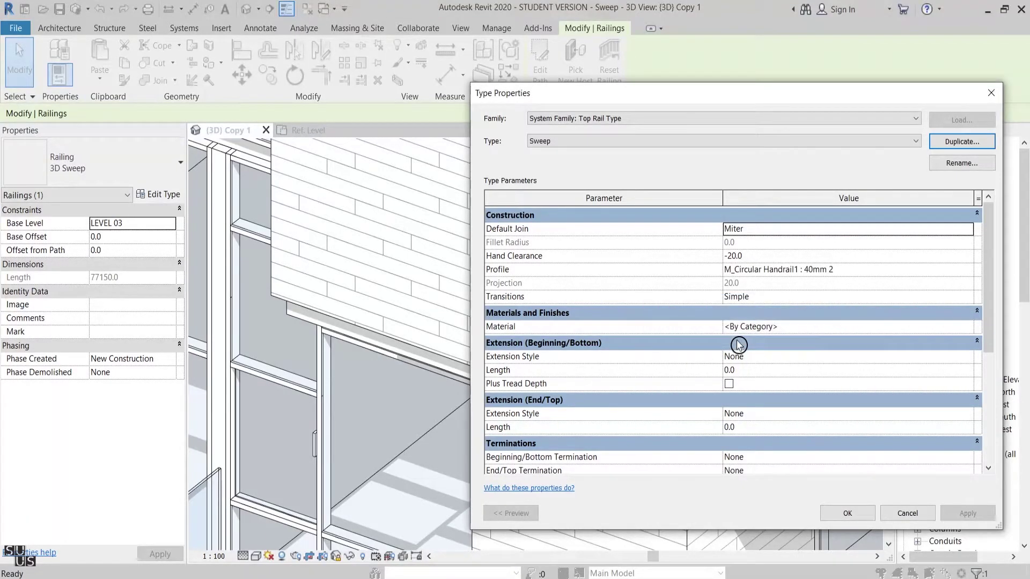
Set the Sweep top rail's profile to C Section : C Section and accept the type settings.
left_click(971, 269)
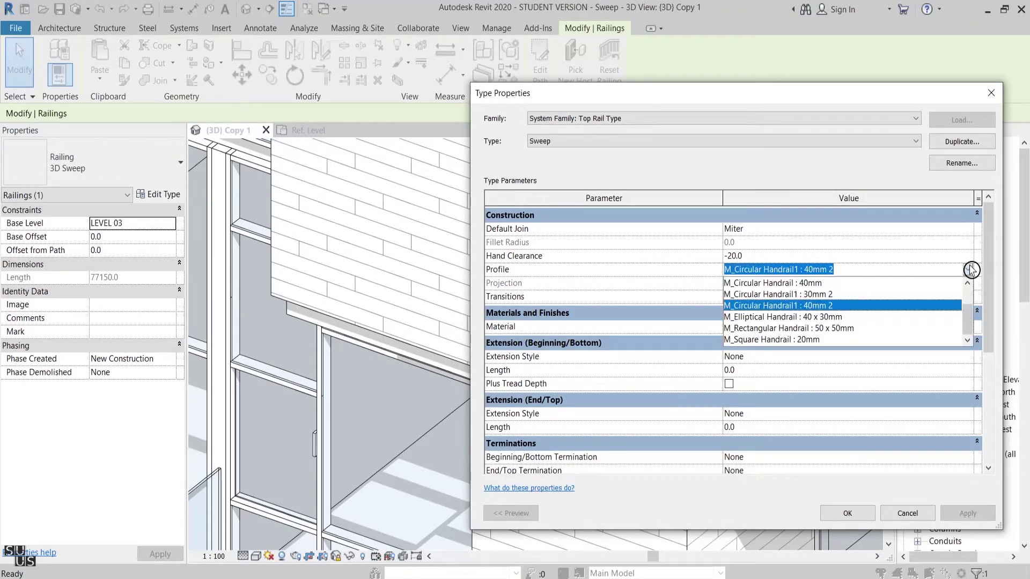
scroll(933, 288, "up", 1)
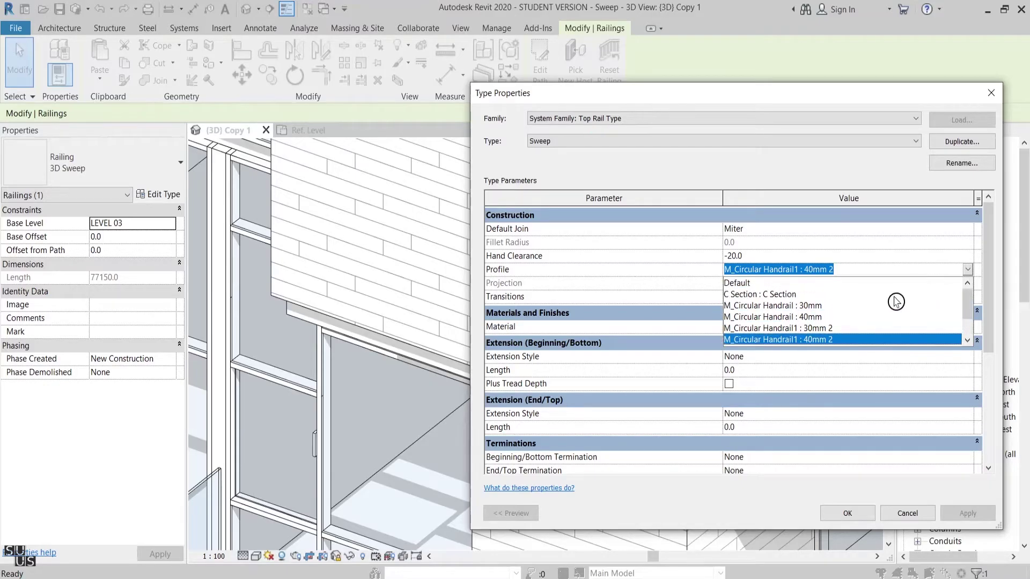
left_click(856, 298)
left_click(848, 513)
left_click(848, 513)
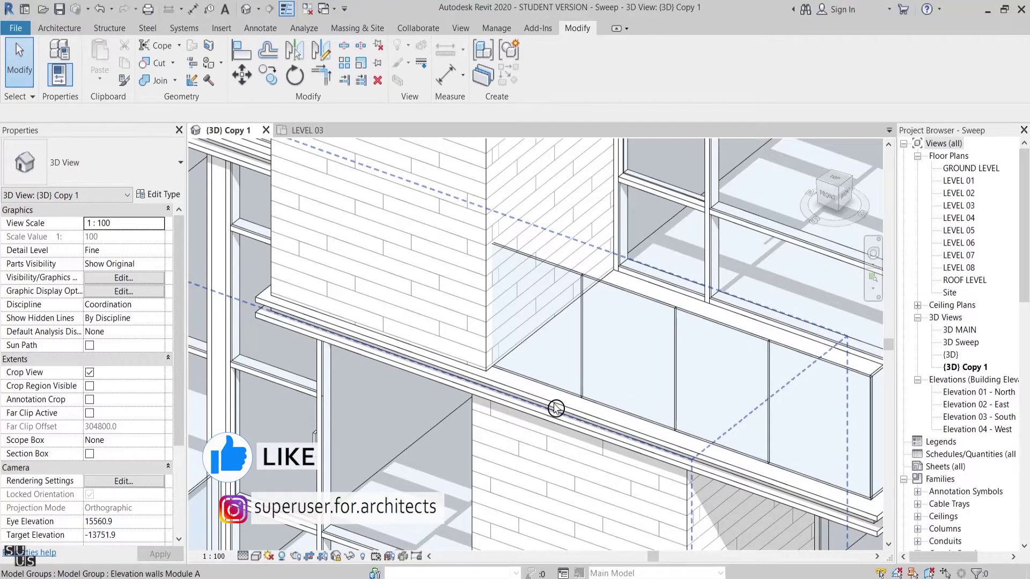
Edit the sweep's path by moving the balcony front line outward and shifting the recess's side line, and finish the sketch.
double_click(557, 408)
mouse_move(563, 395)
left_mouse_down()
mouse_move(496, 430)
mouse_move(492, 443)
left_mouse_up()
left_click_drag(348, 244, 303, 227)
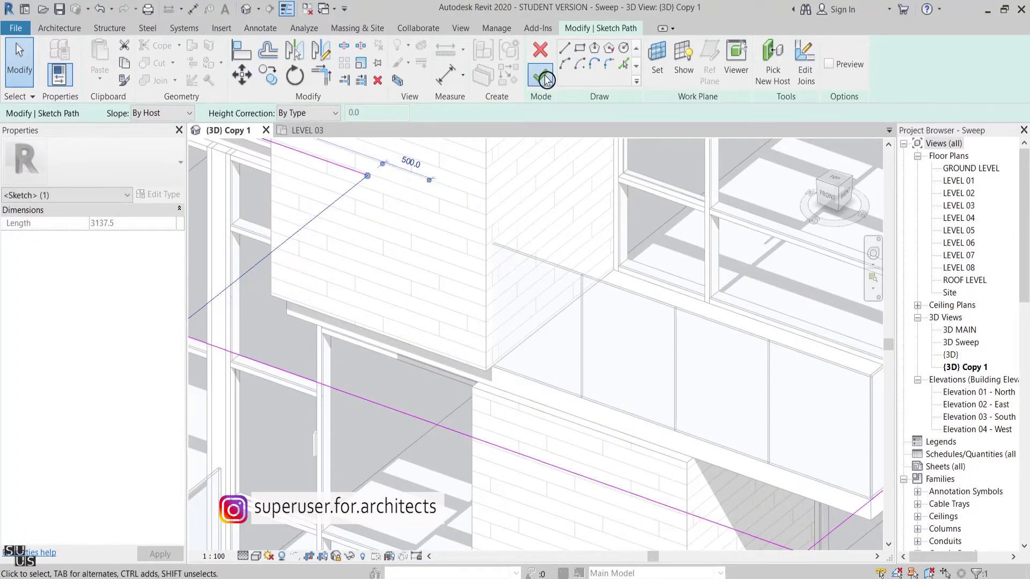
left_click(544, 77)
scroll(480, 291, "down", 1)
scroll(480, 291, "up", 1)
Undo the changes made to the sweep's path.
key("ctrl+z")
key("ctrl+z")
key("ctrl+z")
key("ctrl+z")
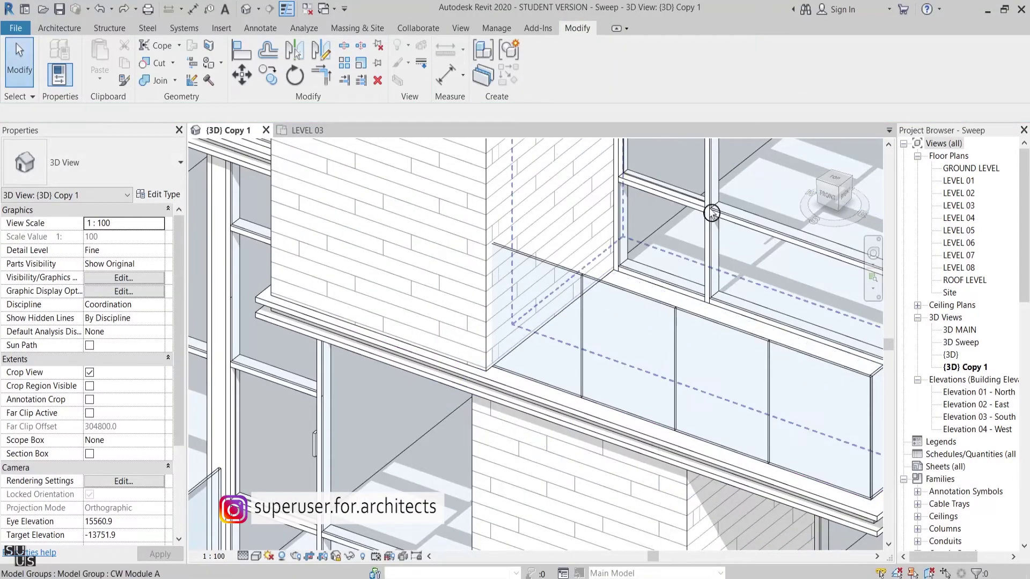
Temporarily isolate the LEVEL 03 floor slab and the 3D Sweep railing in the 3D view.
left_click(615, 407)
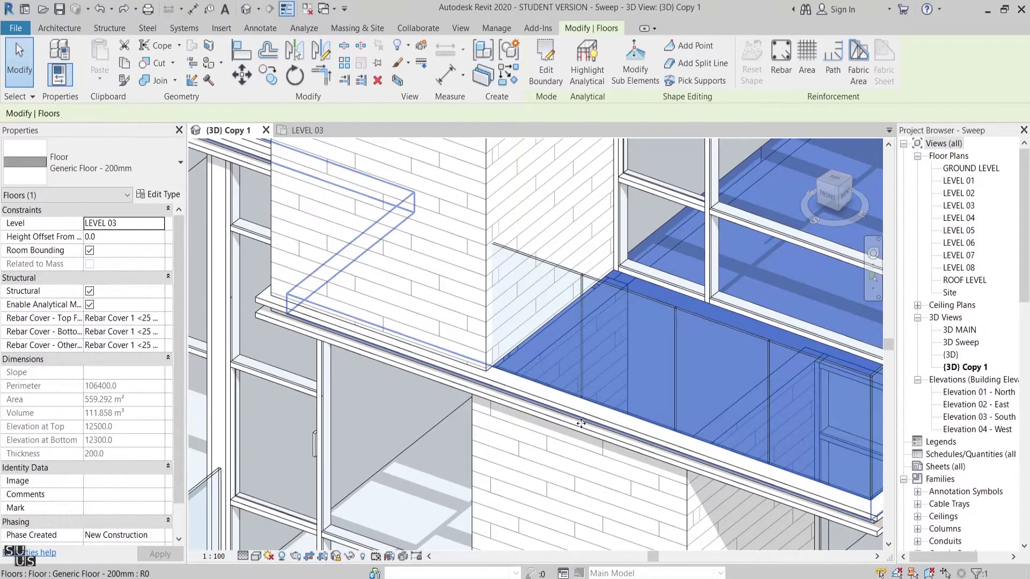
left_click(270, 320, "ctrl")
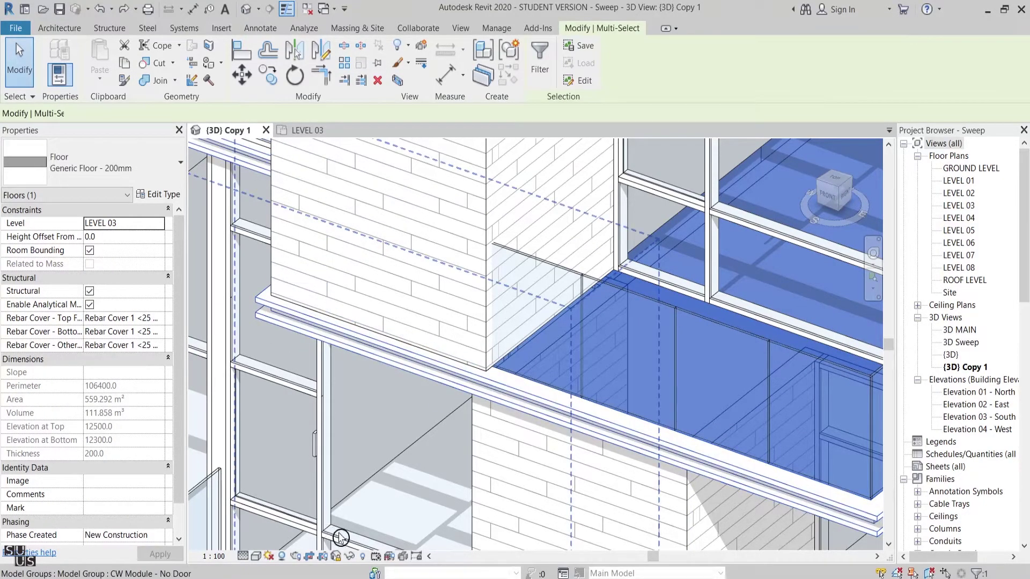
left_click(350, 556)
left_click(436, 508)
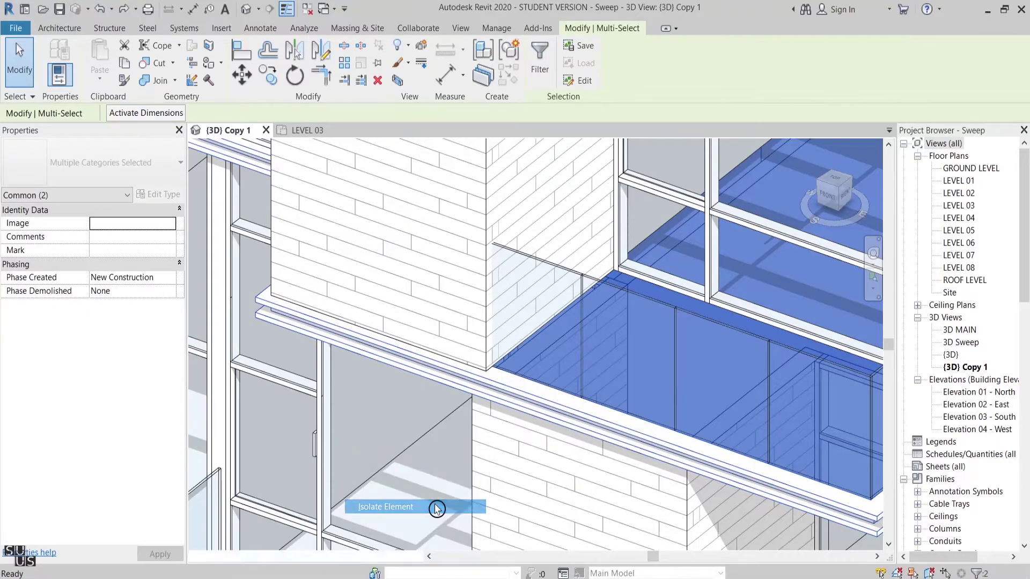
left_click(457, 487)
left_click(469, 387)
scroll(472, 235, "down", 2)
scroll(472, 234, "down", 1)
middle_click_drag(472, 235, 429, 310)
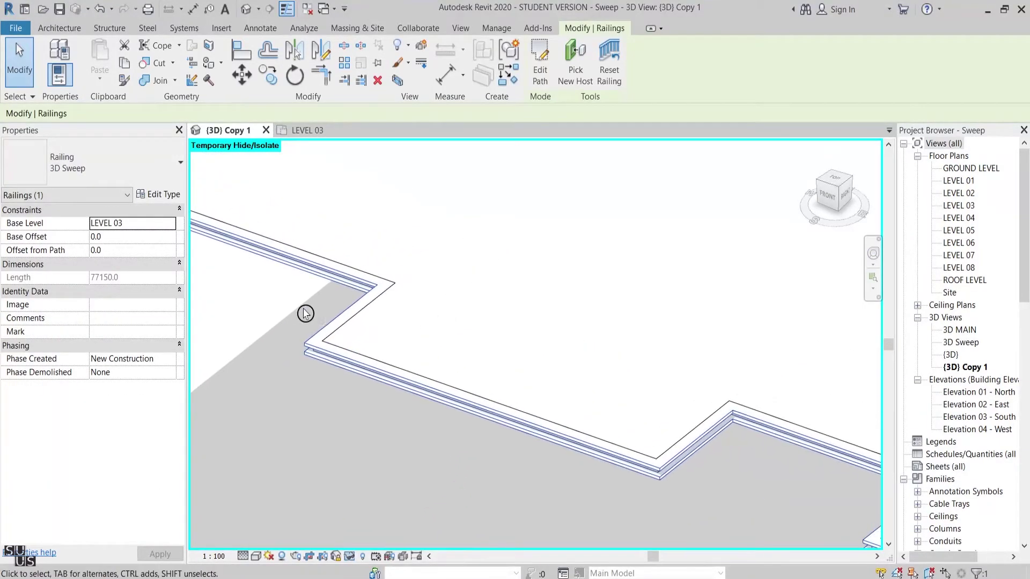
Assign the Generic Floor - 200mm slab as the new host of the 3D Sweep railing.
left_click(306, 311)
left_click(320, 276)
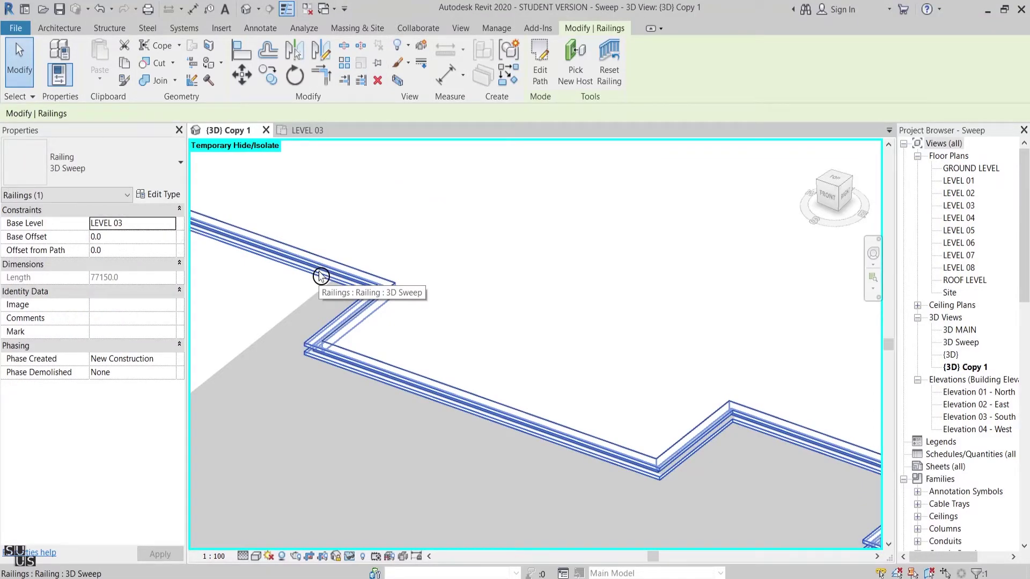
left_click(575, 63)
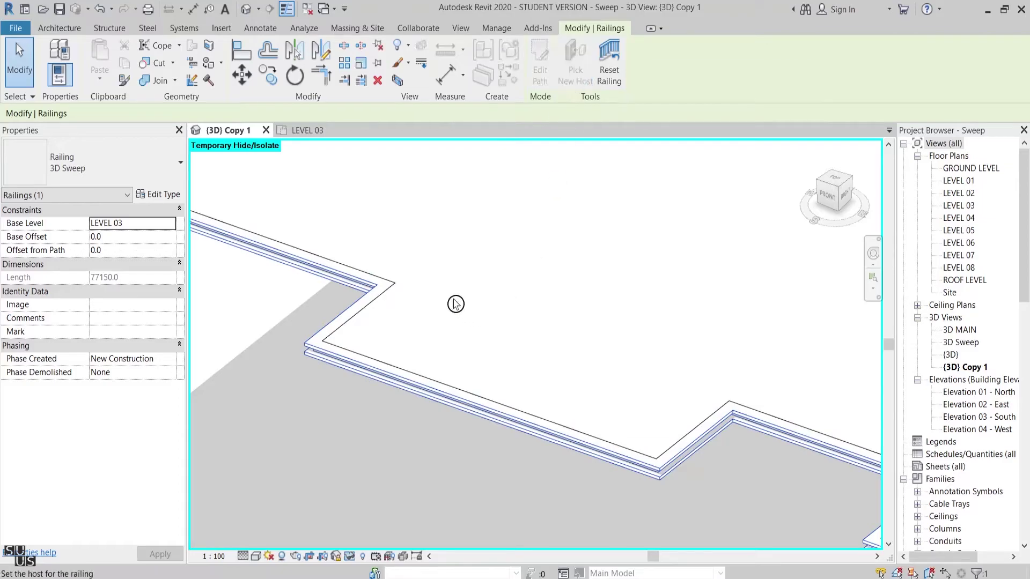
left_click(403, 288)
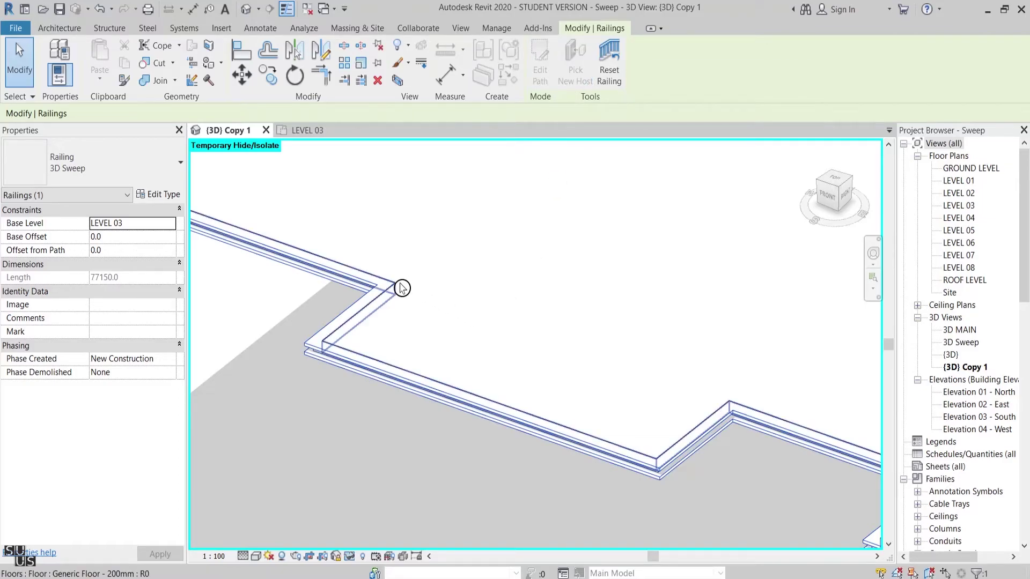
left_click(520, 425)
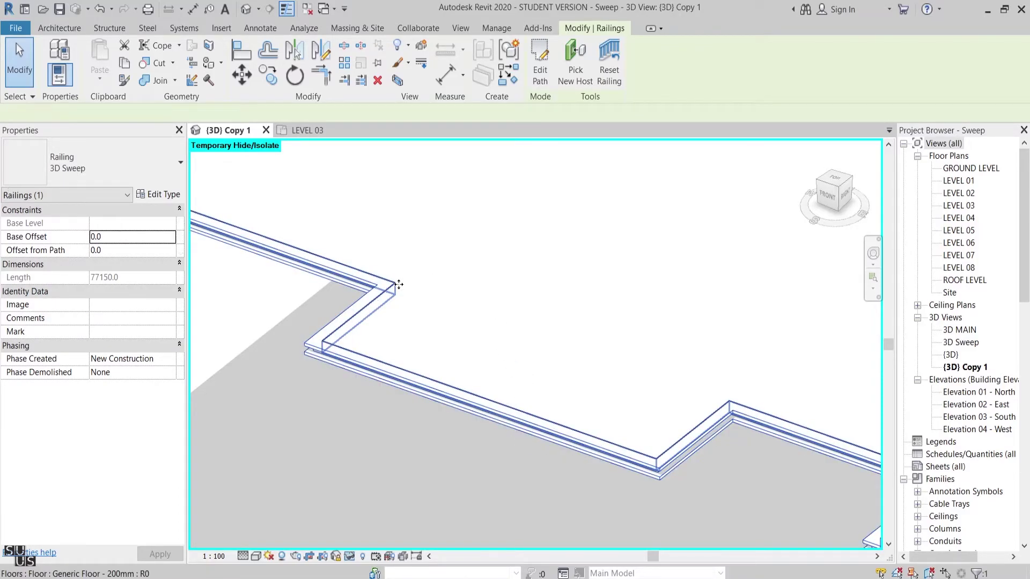
Set the LEVEL 03 floor's height offset from level to 500 and deselect it.
left_click(397, 285)
left_click(123, 237)
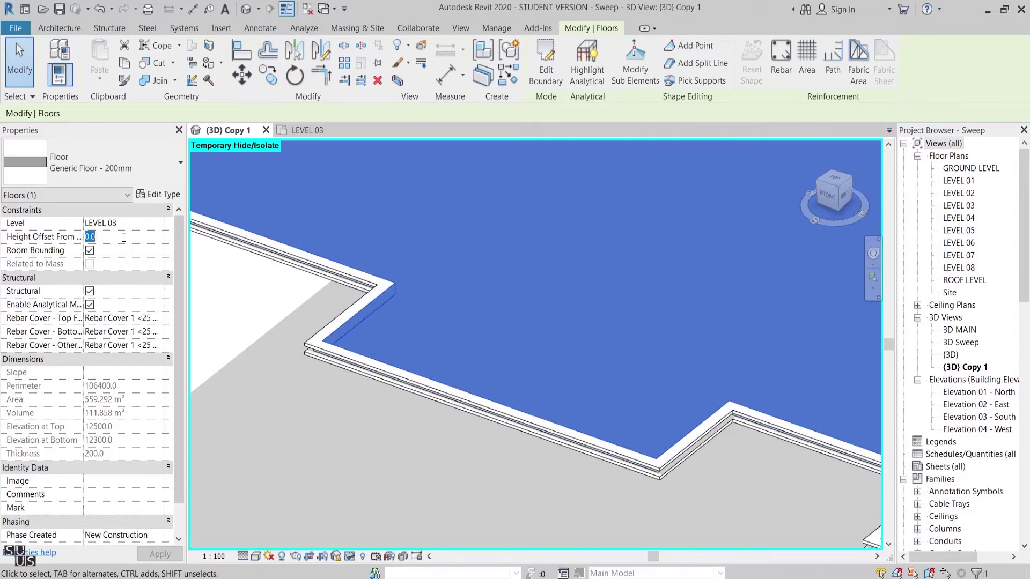
type("500")
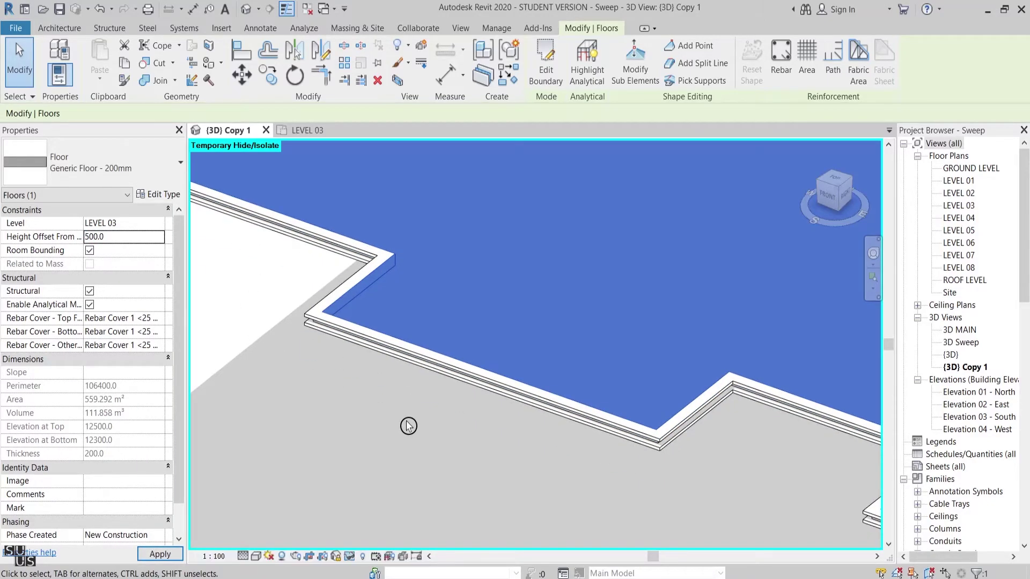
key("Escape")
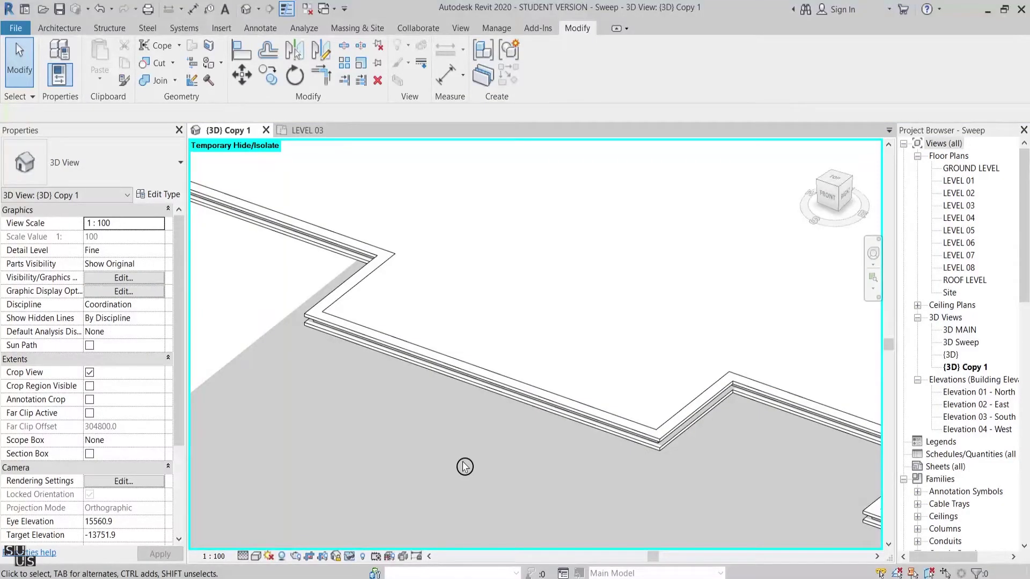
Modify the floor's sub-elements, setting the elevation of the left inner corner point of the projecting slab portion to 500.
left_click(519, 384)
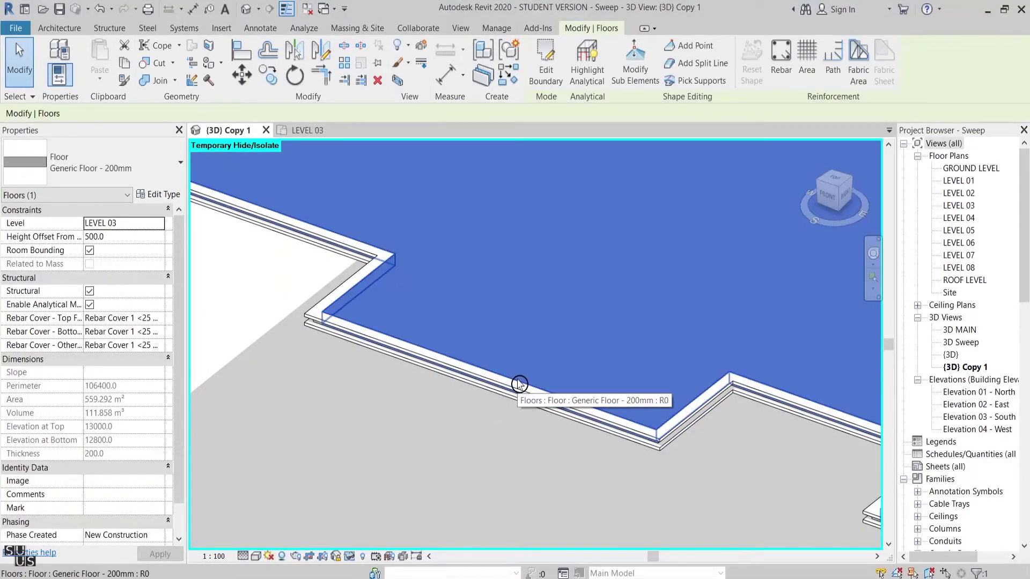
left_click(636, 67)
left_click(393, 254)
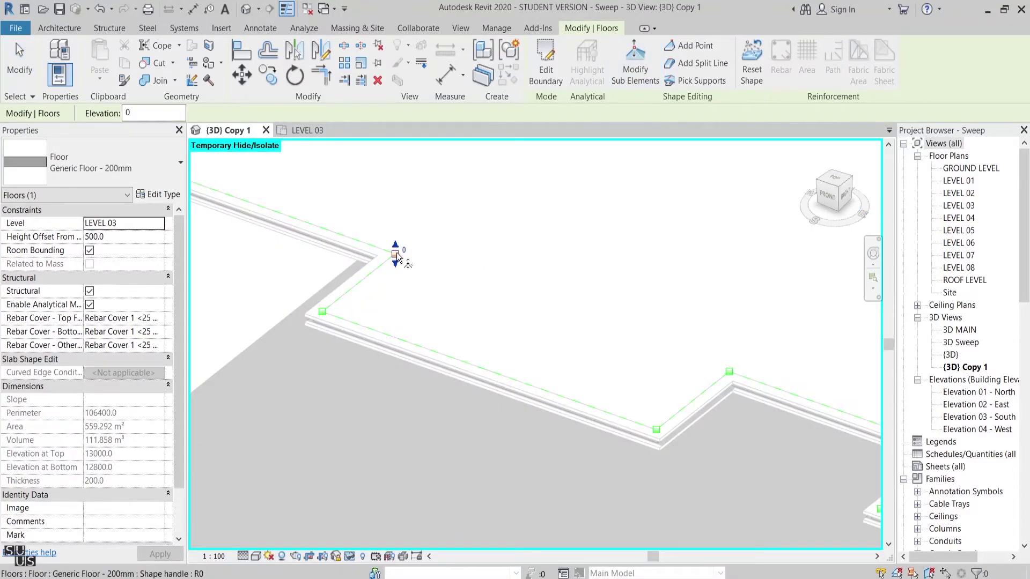
left_click(404, 250)
type("100")
key("Return")
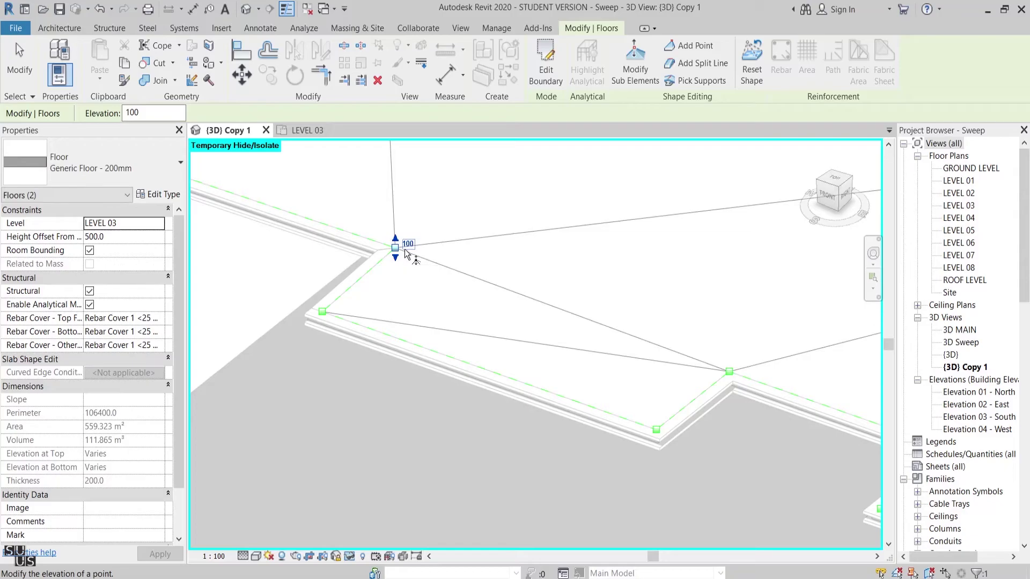
left_click(408, 243)
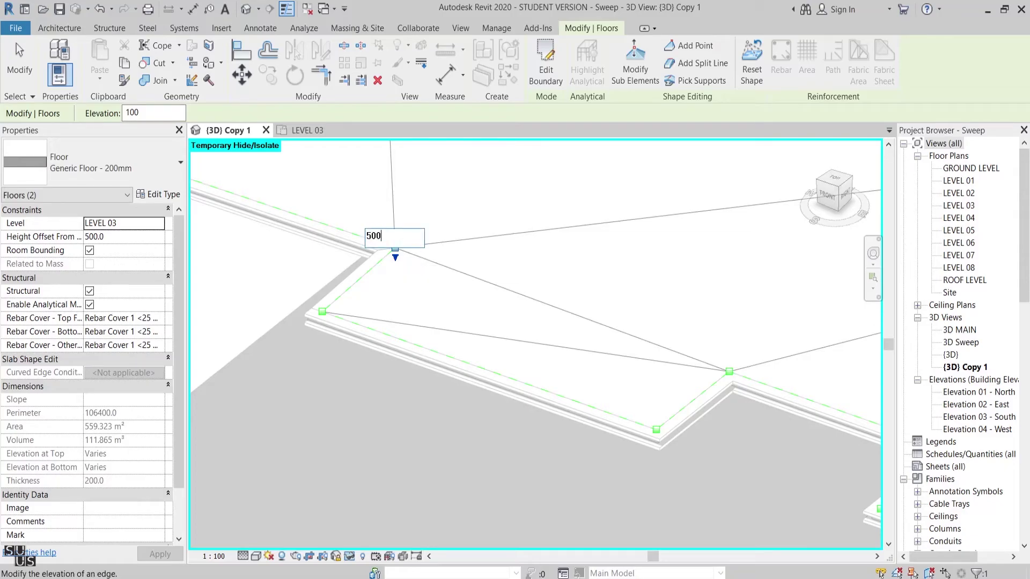
key("Return")
Lower the projecting slab portion's left outer corner point with a negative elevation and raise its right outer corner point.
left_click(322, 312)
left_click(333, 309)
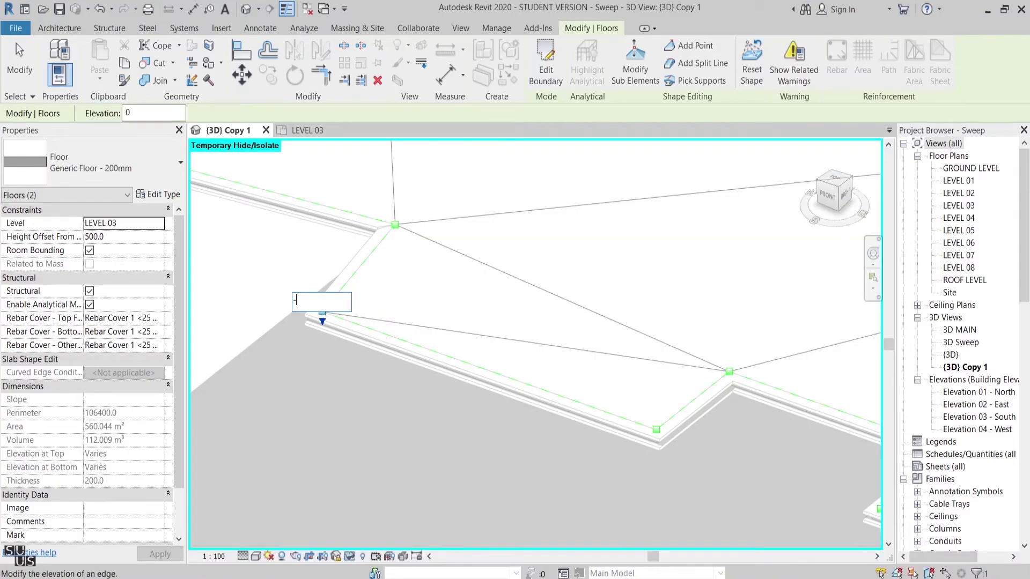
key("Return")
left_click(656, 427)
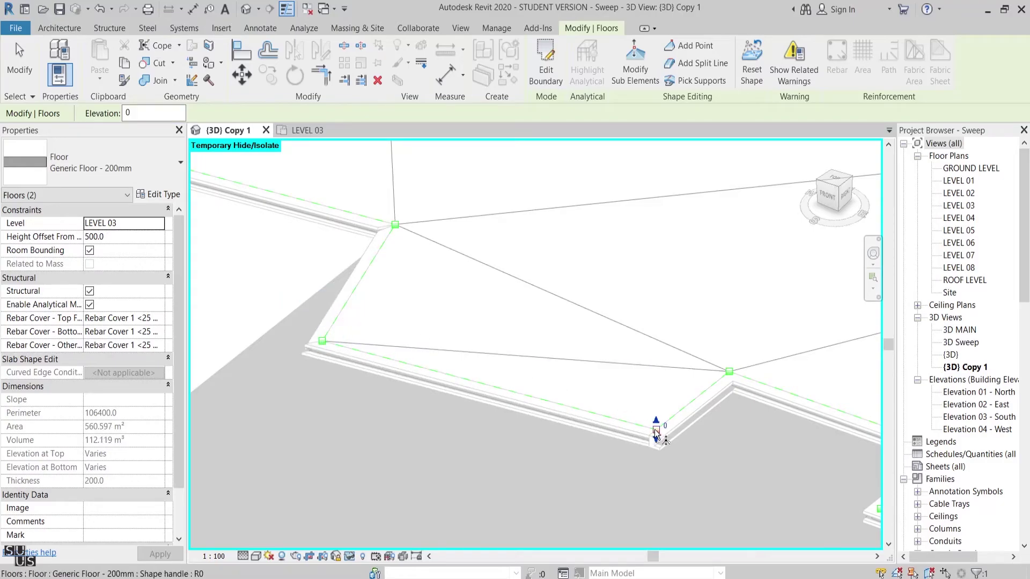
left_click(668, 421)
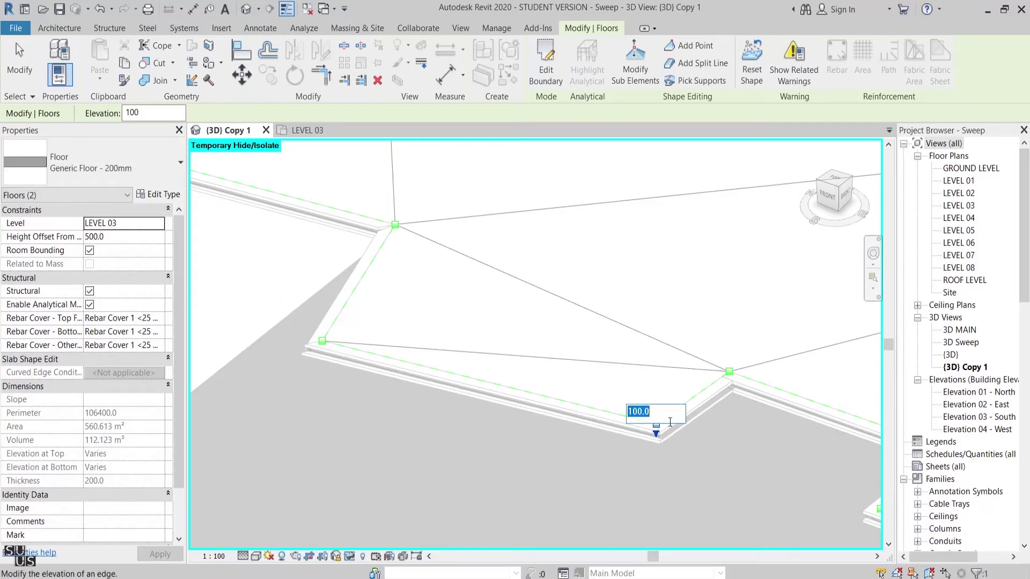
key("Return")
Raise the right inner corner point of the projecting slab portion to elevation 200 and exit the floor's shape editing.
left_click(729, 369)
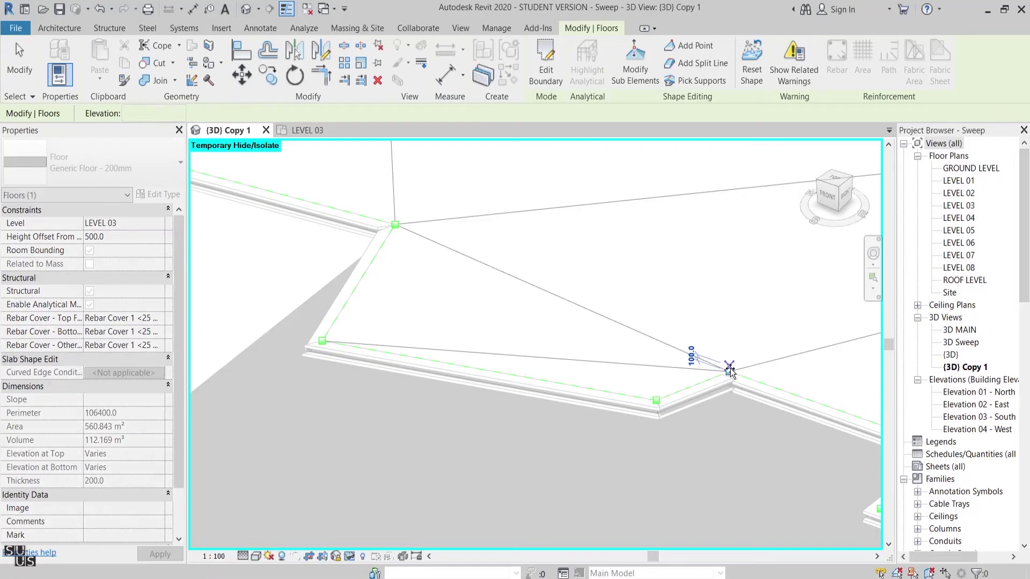
left_click_drag(734, 364, 733, 359)
left_click(733, 358)
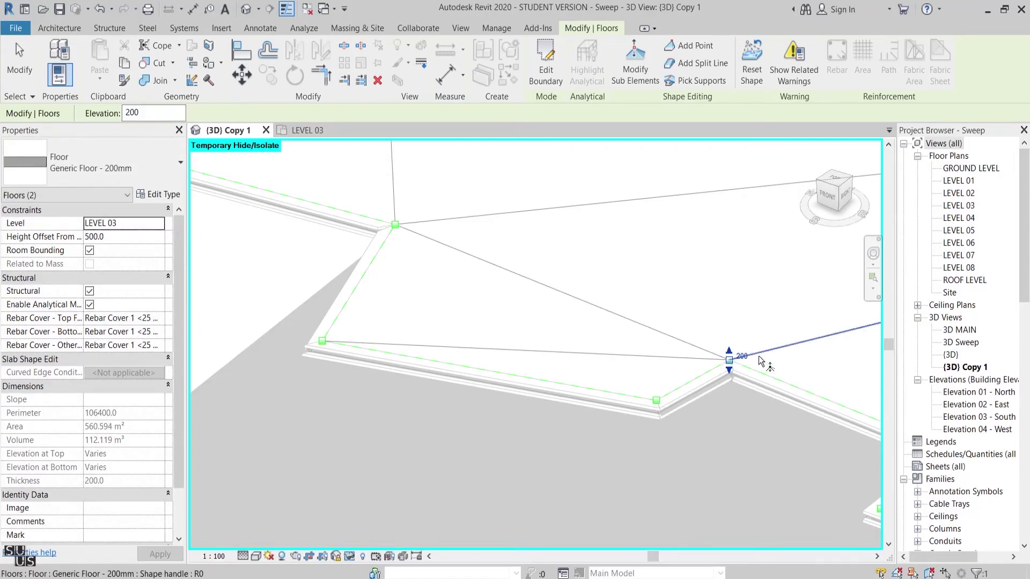
left_click(734, 426)
key("Escape")
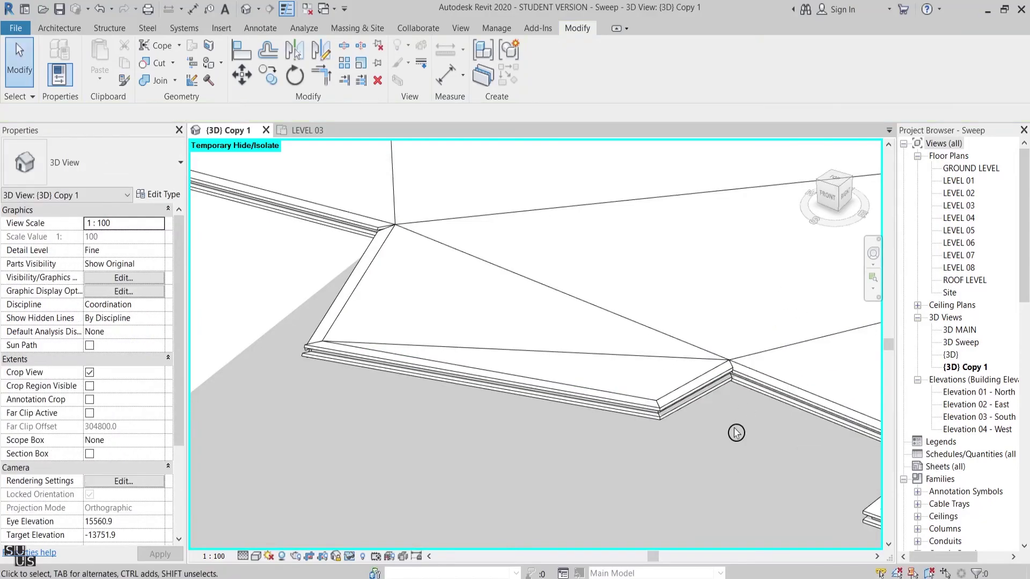